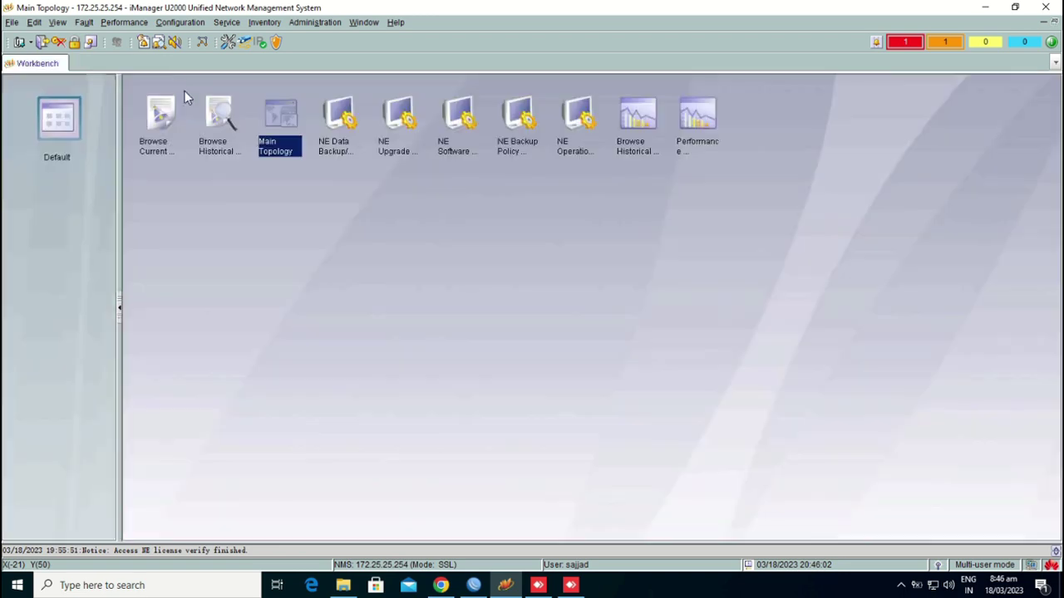
Open the MA5608T device from the Main Topology and bring up its GPON Management
click(336, 327)
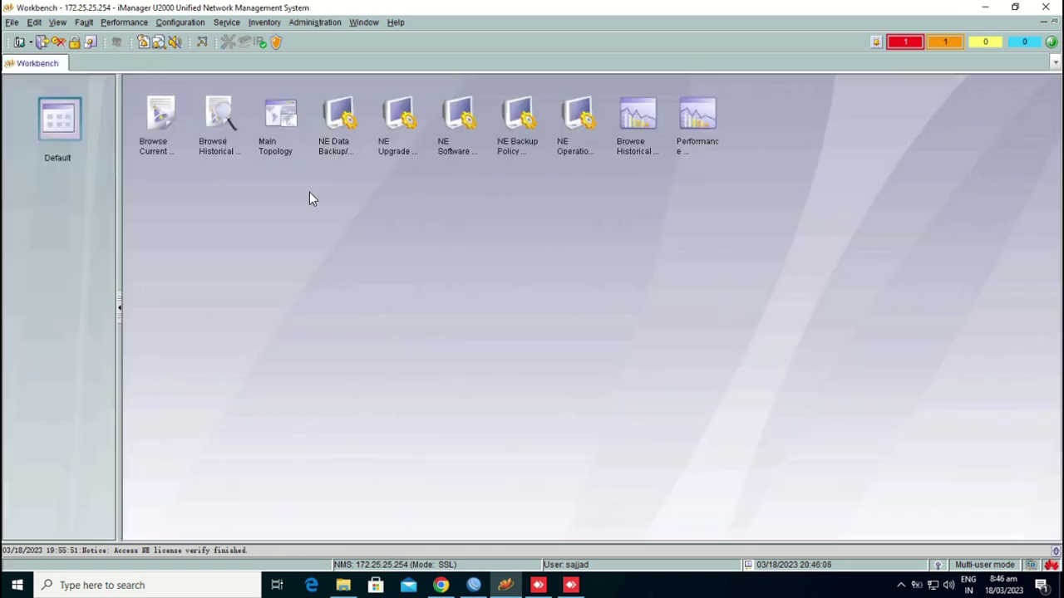
double_click(281, 118)
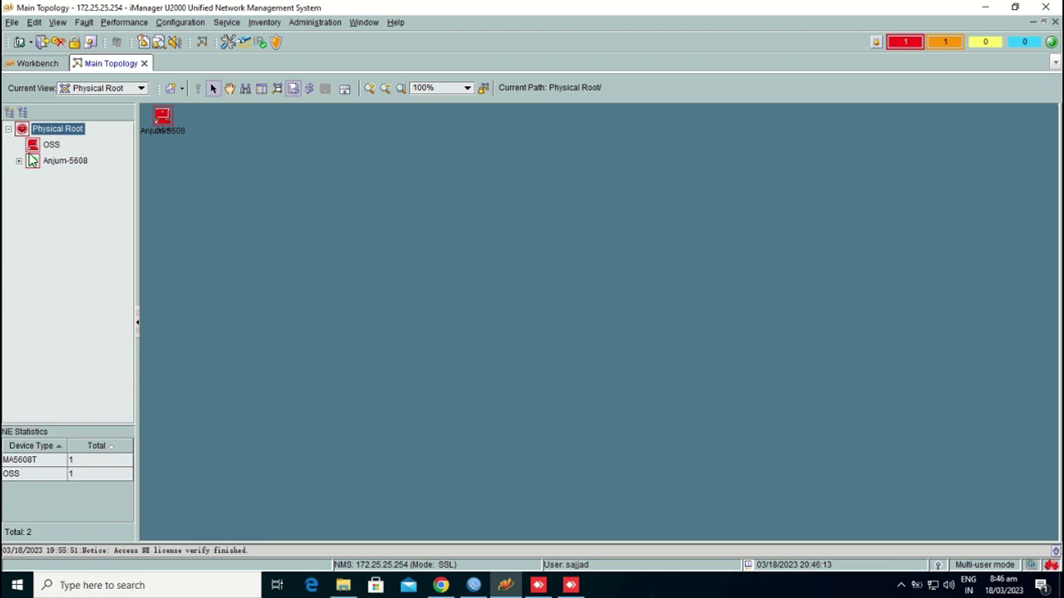
click(64, 162)
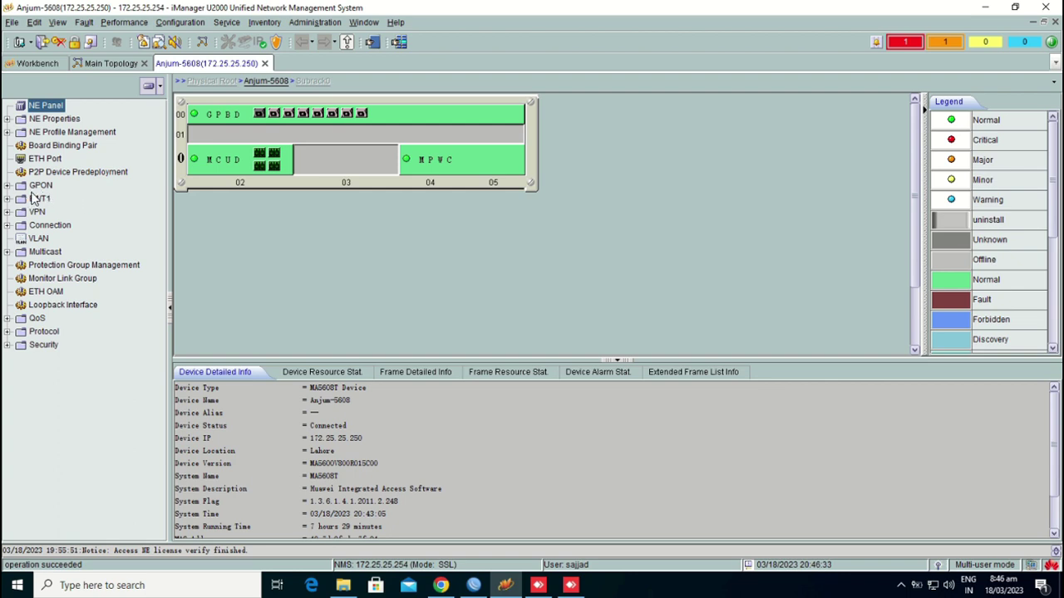
click(7, 185)
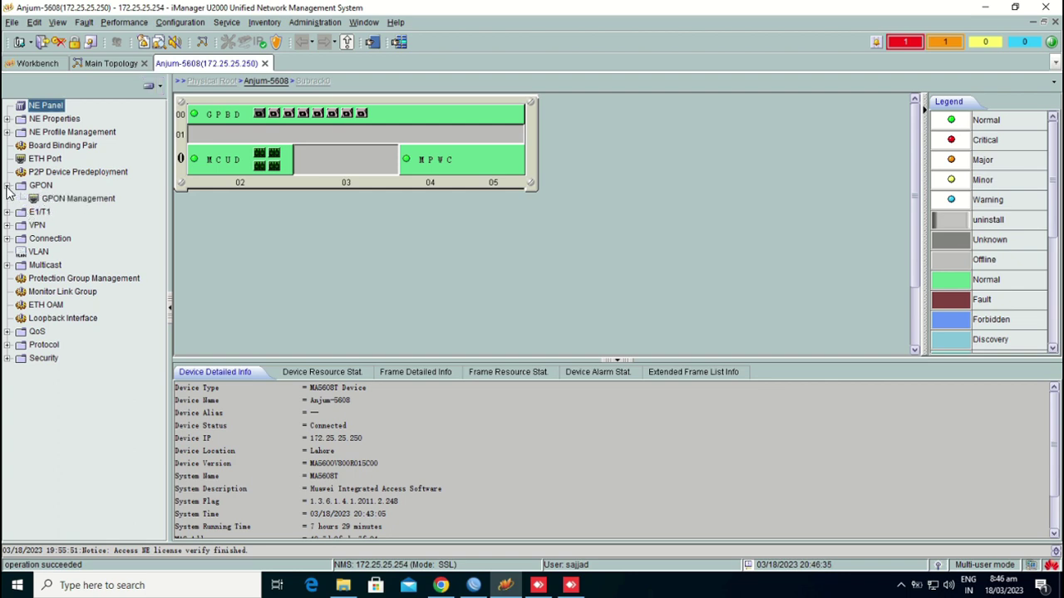
click(85, 199)
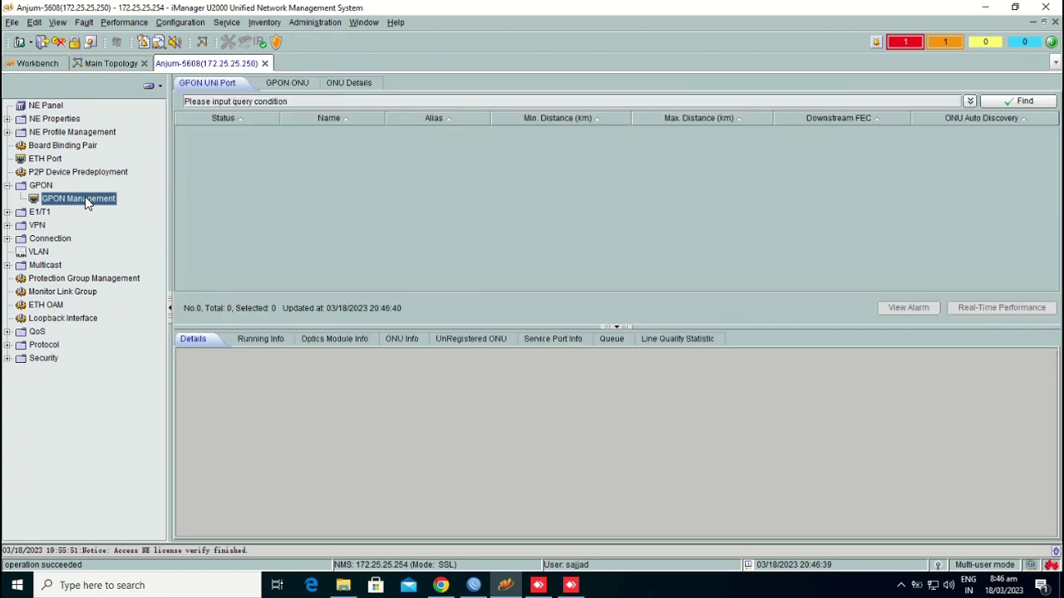
Query the GPON UNI ports and display the unregistered ONUs on Frame:0/Slot:0/Port:0
click(1037, 105)
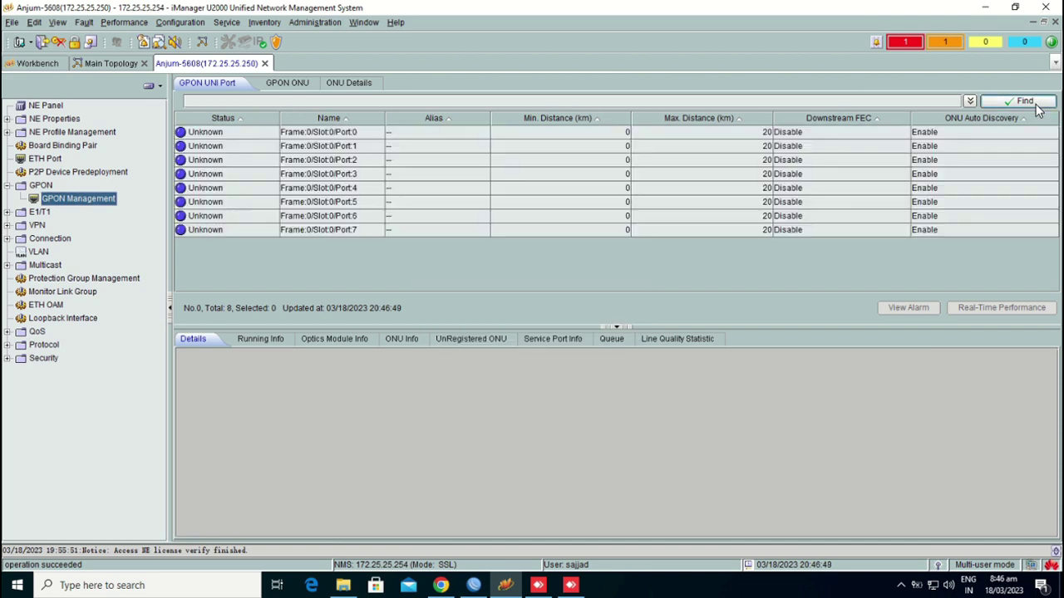
click(324, 135)
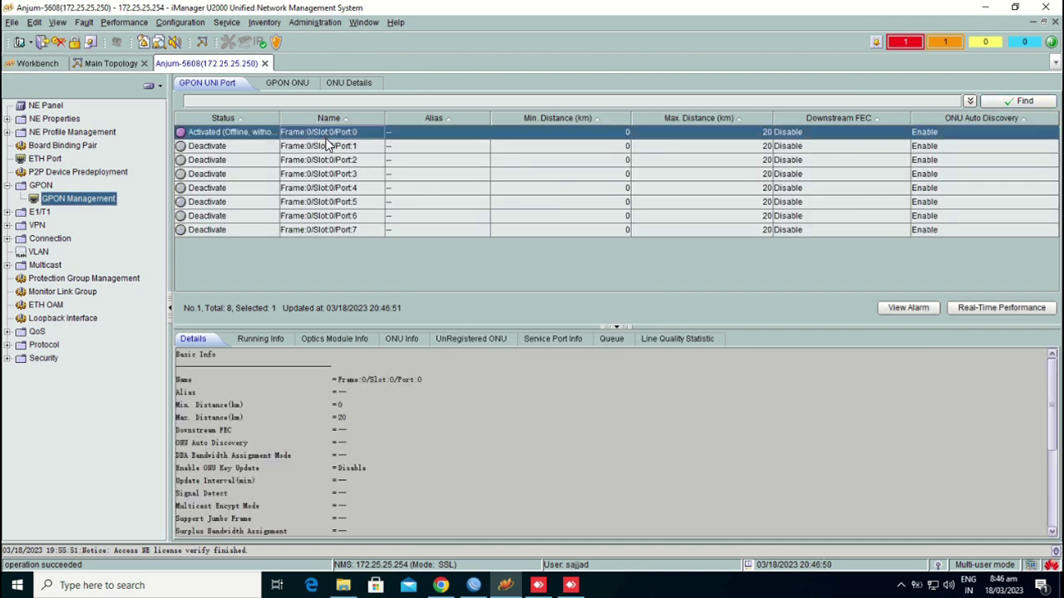
click(456, 338)
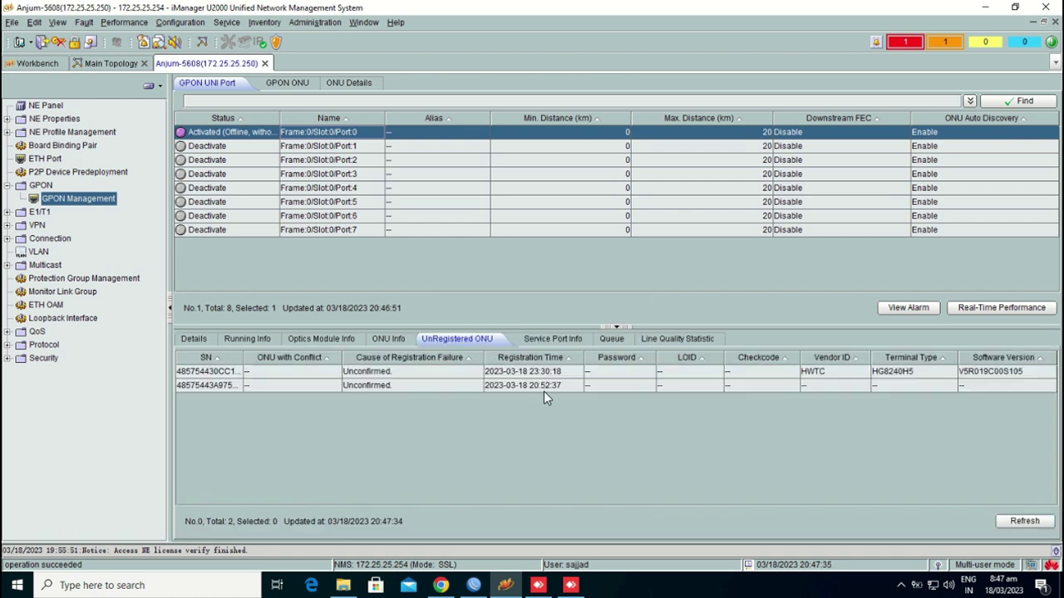
Start confirming the unregistered HG8240H5 ONU and give it the alias 2001-Street
click(496, 375)
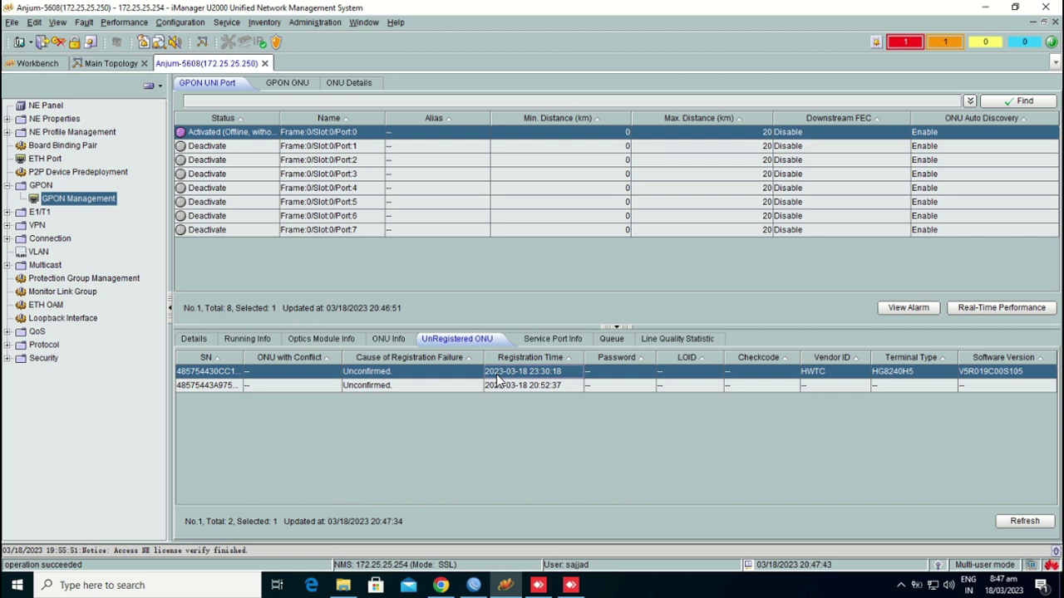
right_click(497, 379)
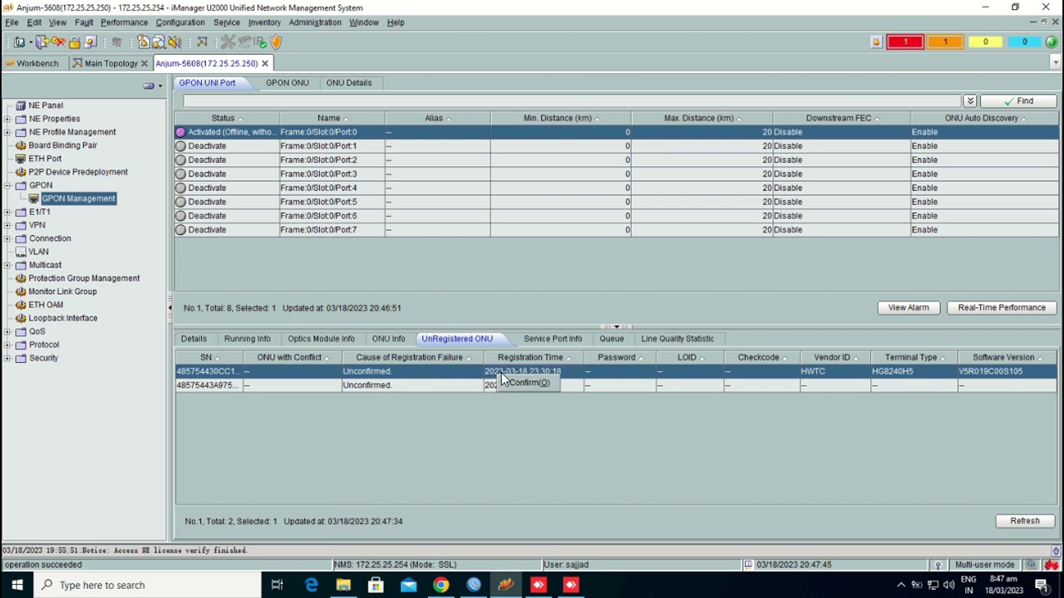
click(522, 383)
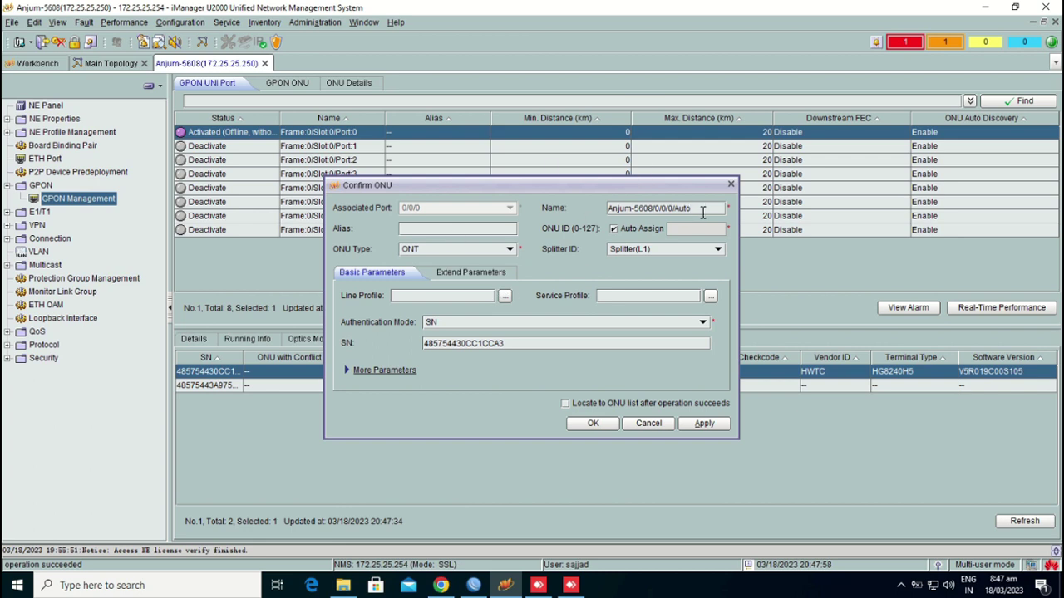
drag(690, 209, 595, 215)
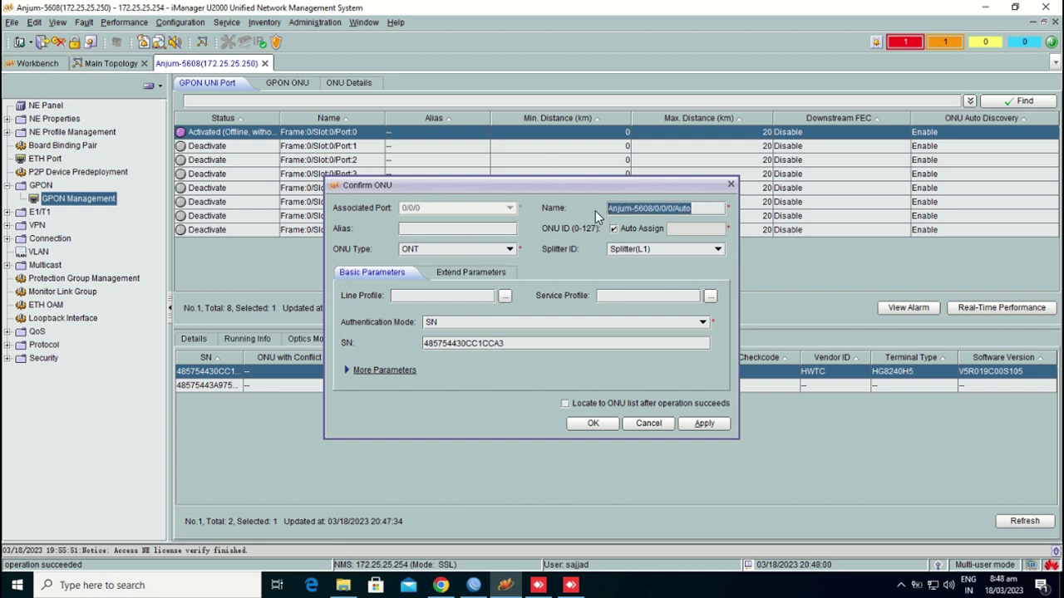
click(509, 236)
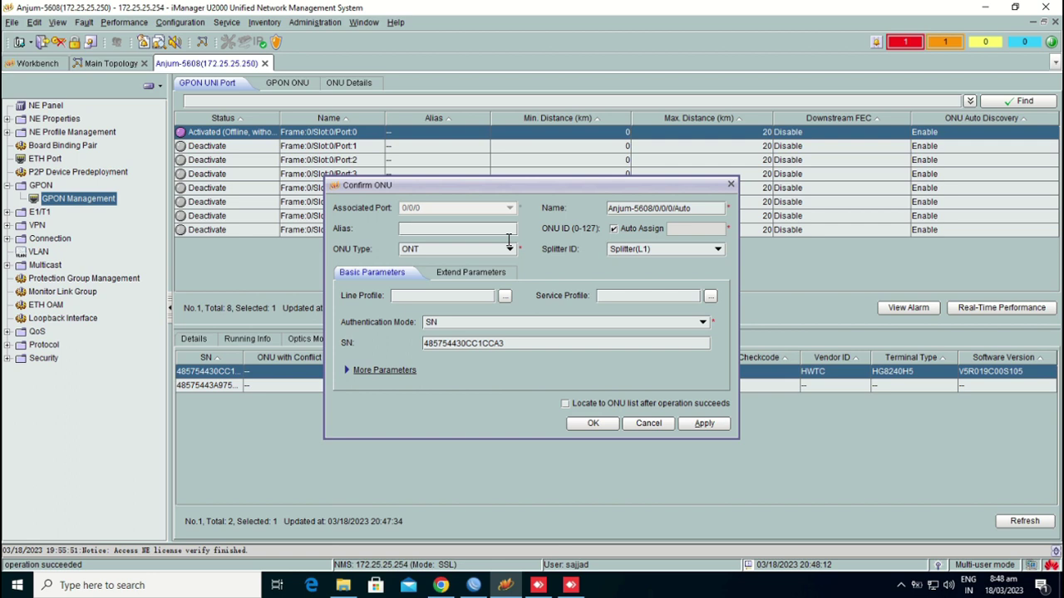
text(2001-)
text(Street)
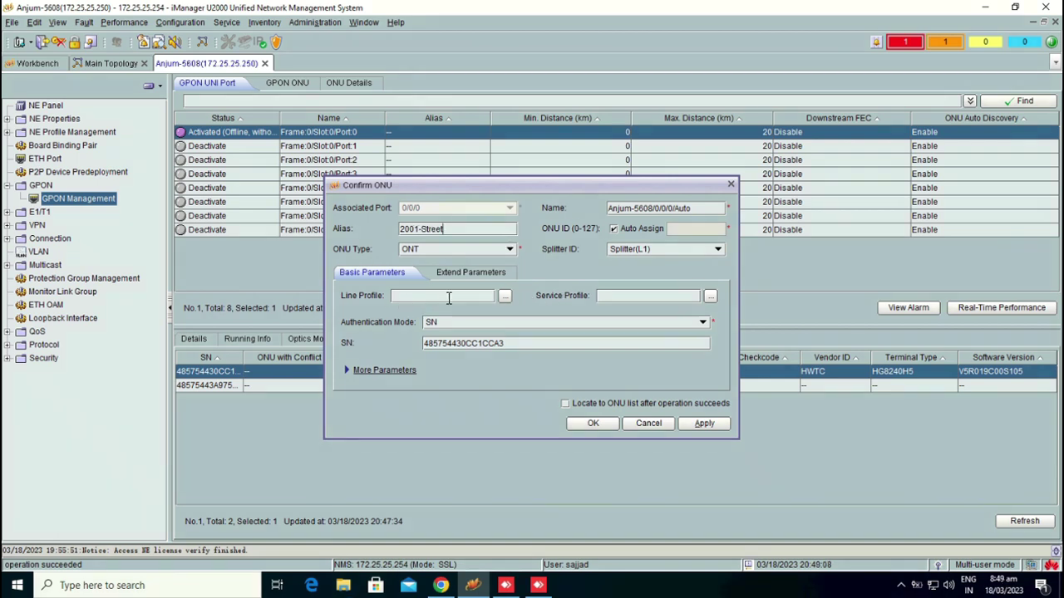
Assign the line profile line-profile_10-20-30-40 to the ONU being confirmed
click(504, 296)
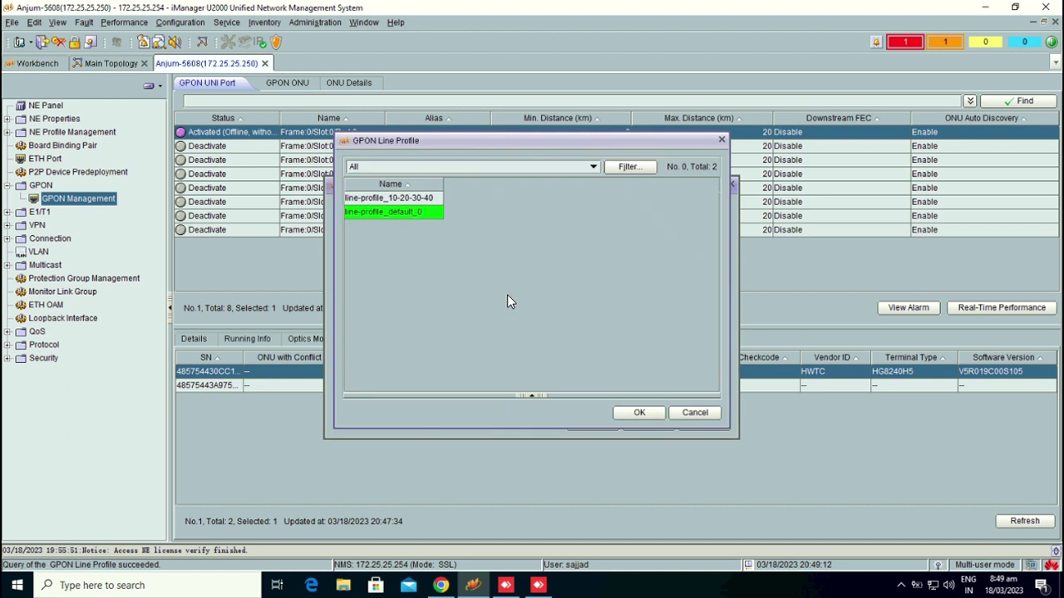
click(404, 200)
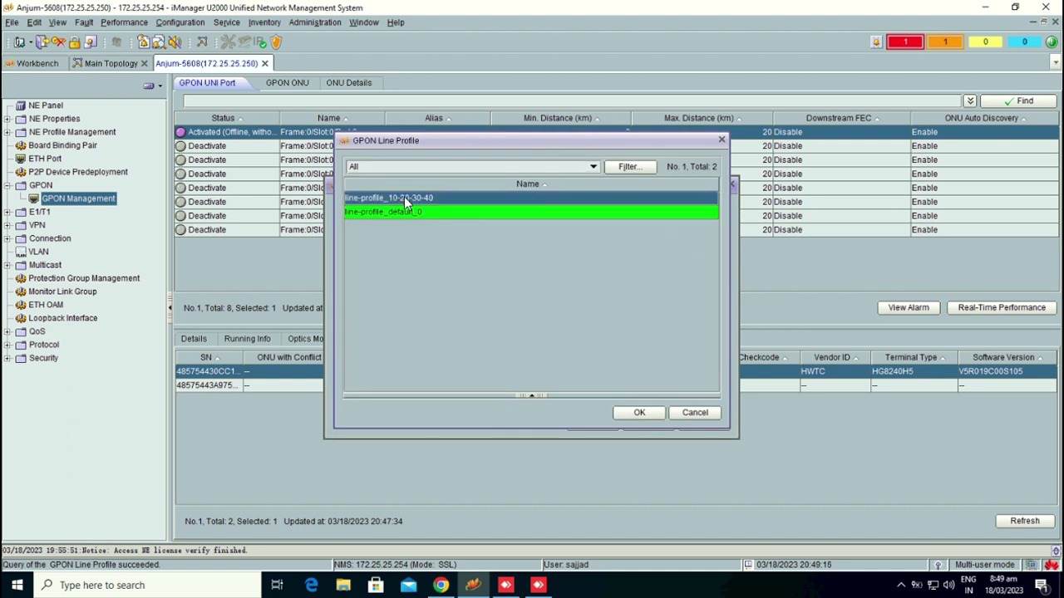
click(639, 412)
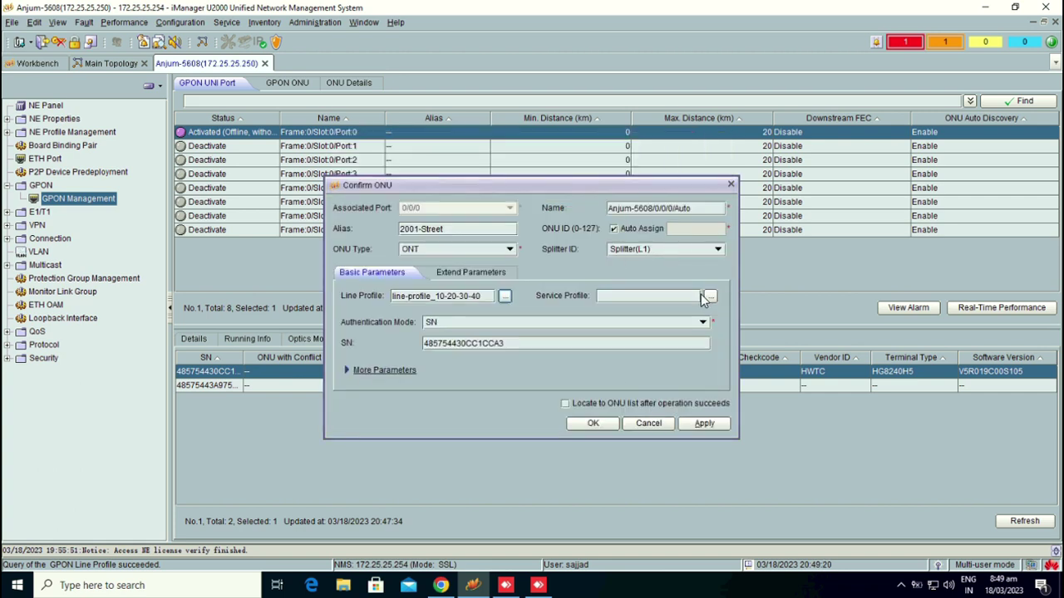
Assign the service profile srv-profile_10-20-30-40 to the ONU being confirmed
click(709, 298)
click(400, 213)
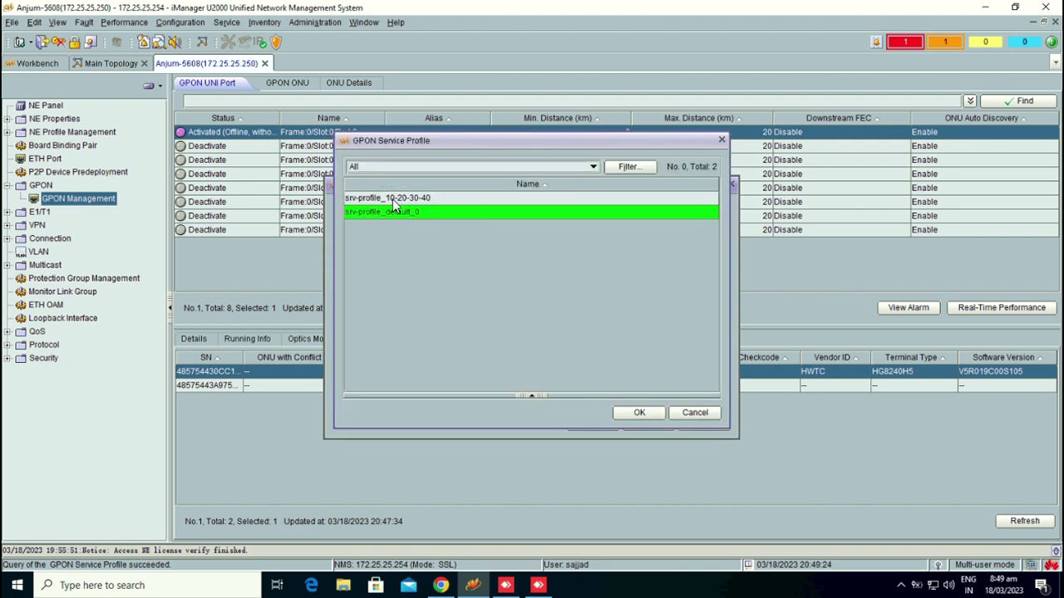
click(393, 199)
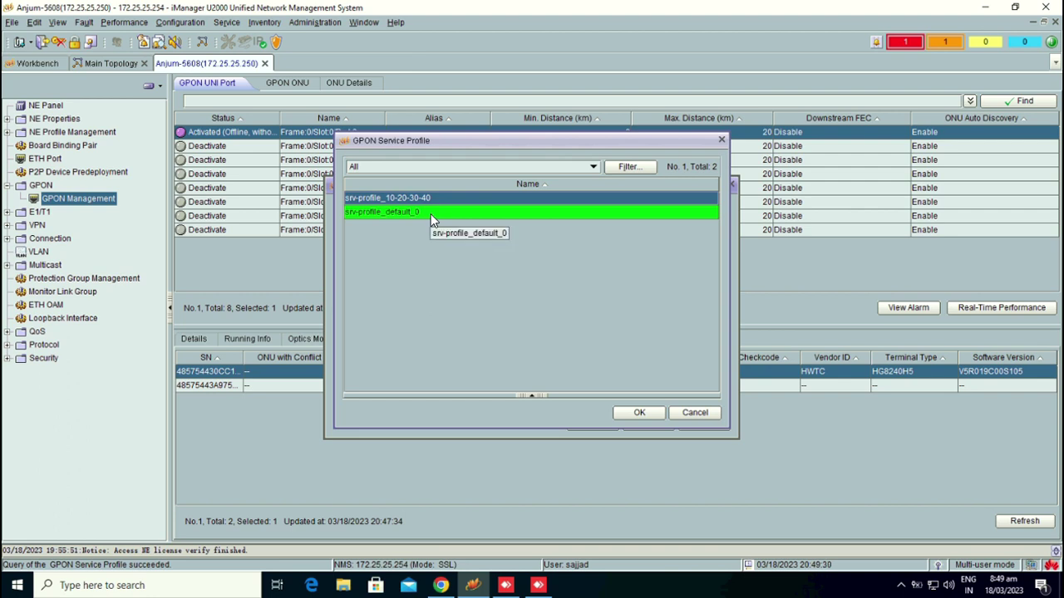
click(430, 213)
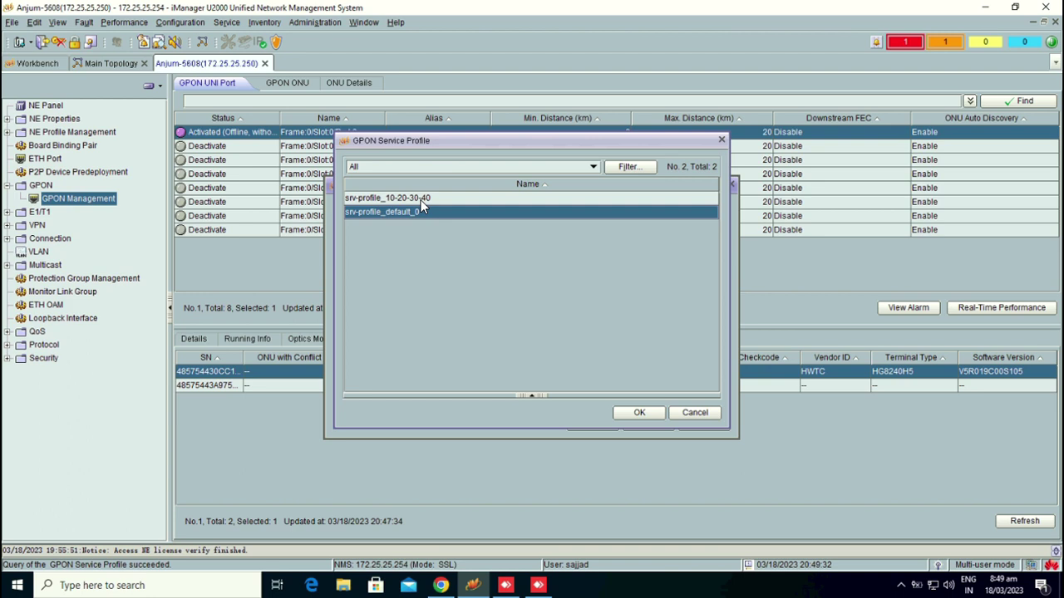
click(421, 199)
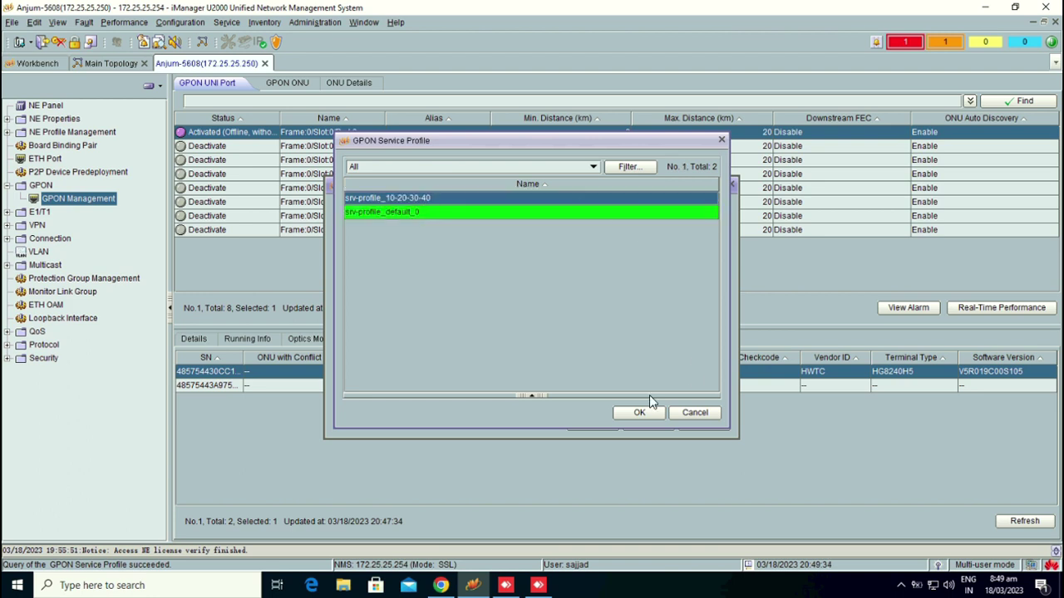
click(638, 413)
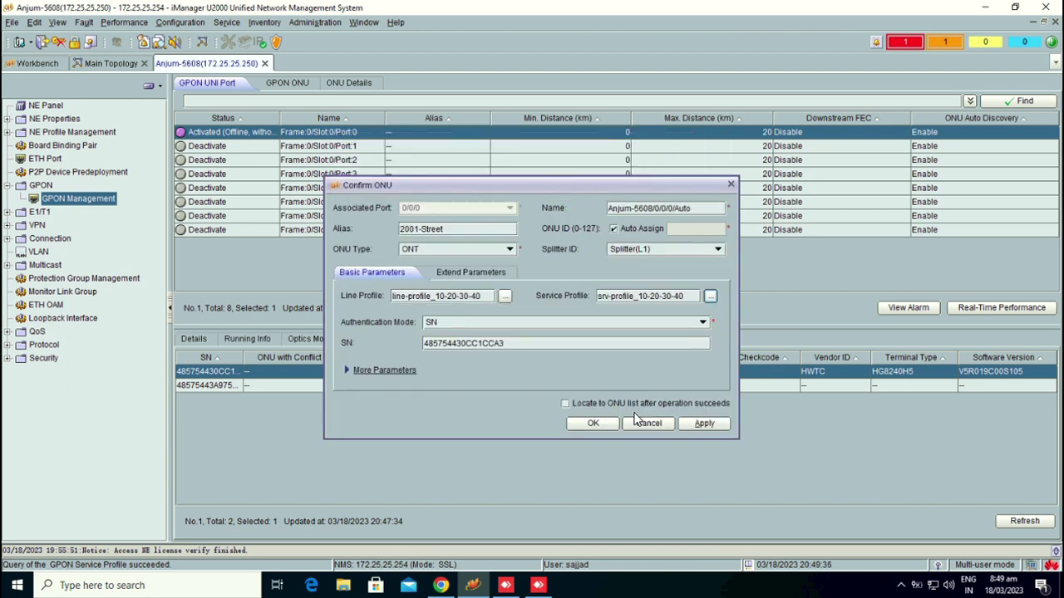
Enable locating to the ONU list after the operation succeeds, check the SN, and submit the ONU confirmation
click(565, 405)
click(604, 403)
click(602, 426)
double_click(509, 343)
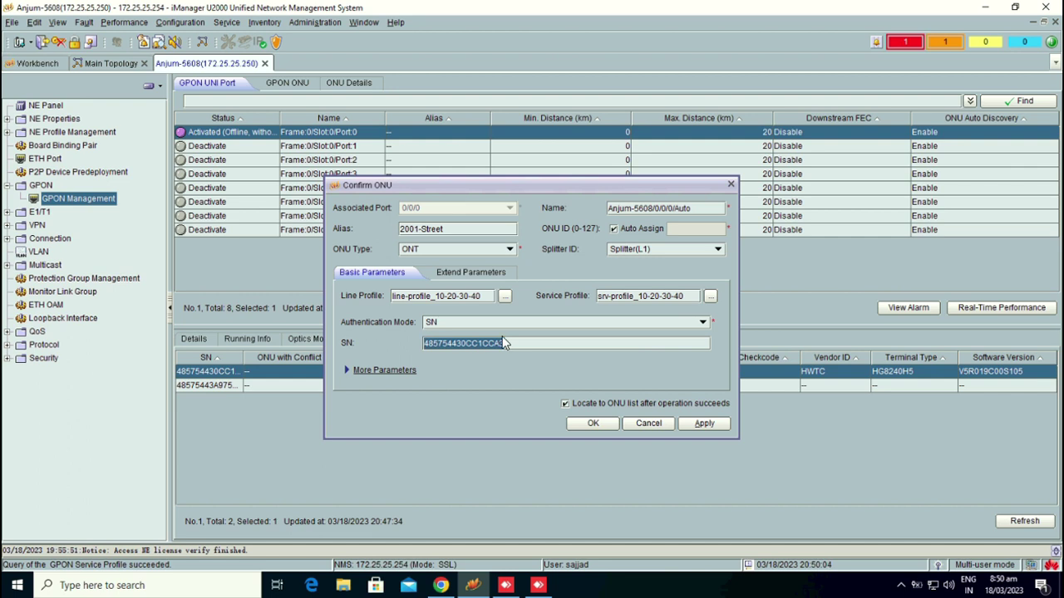
click(555, 355)
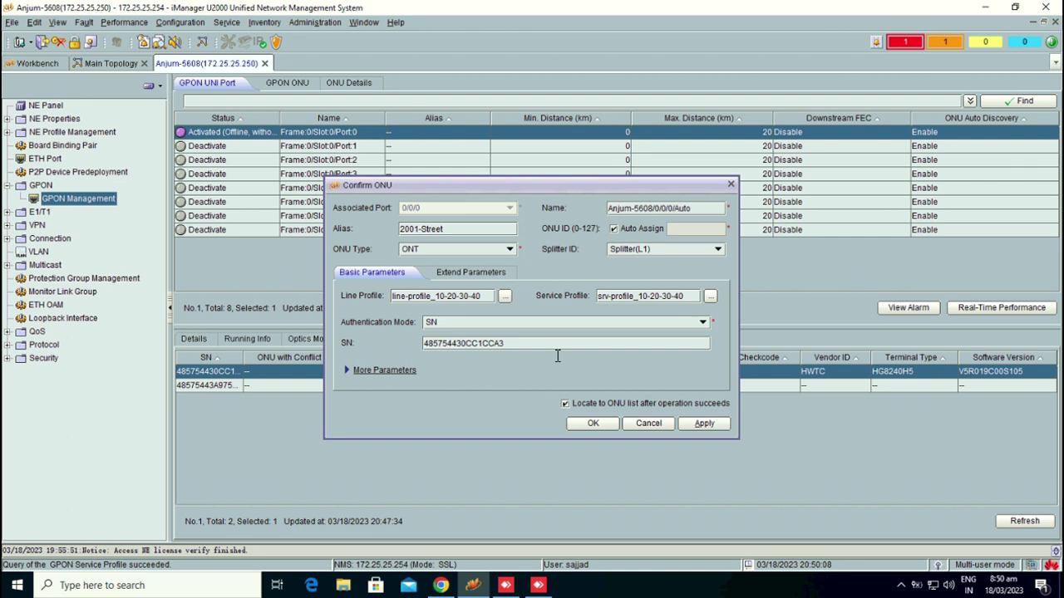
click(593, 424)
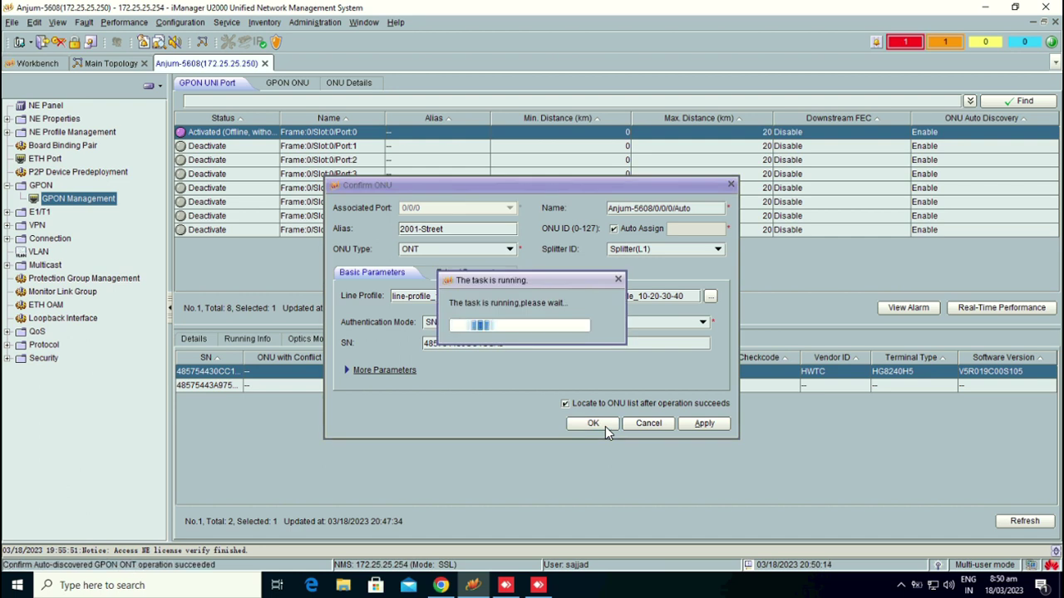
Refresh the GPON ONU list and display the service port information of the 2001-Street ONU
mouse_move(555, 19)
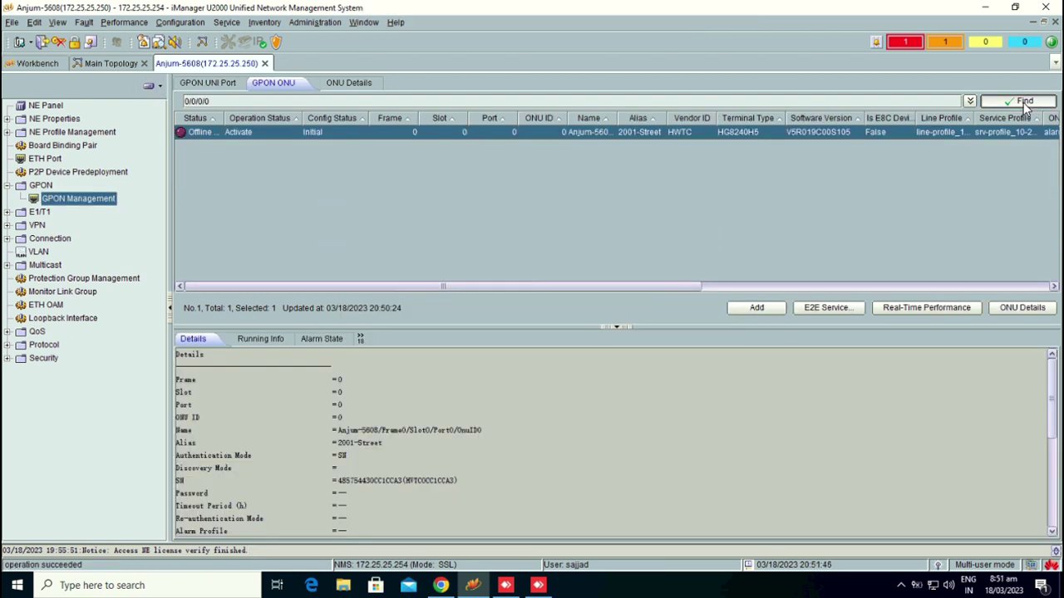
click(1024, 103)
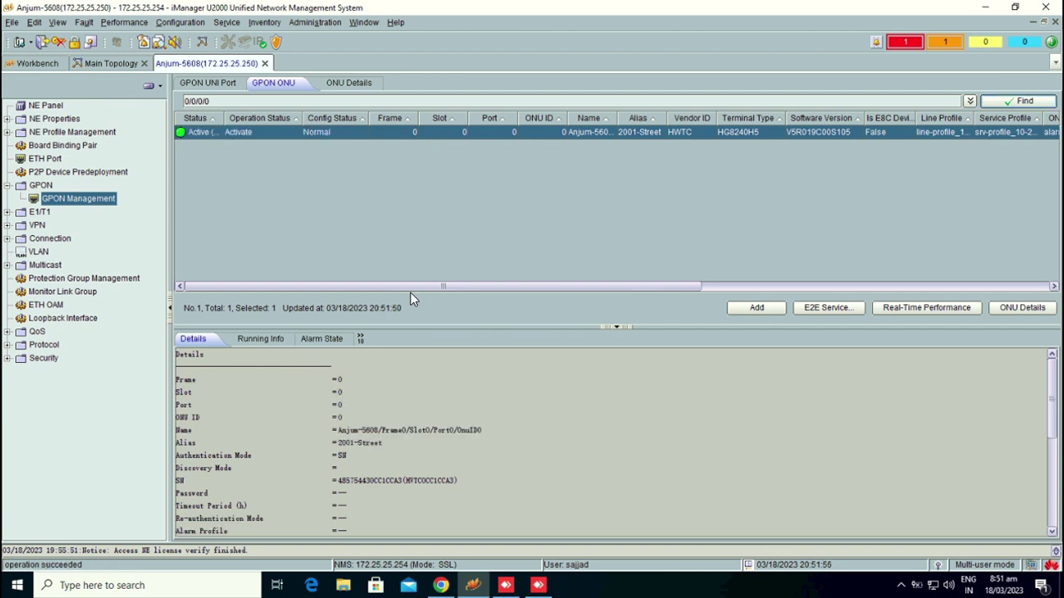
click(360, 339)
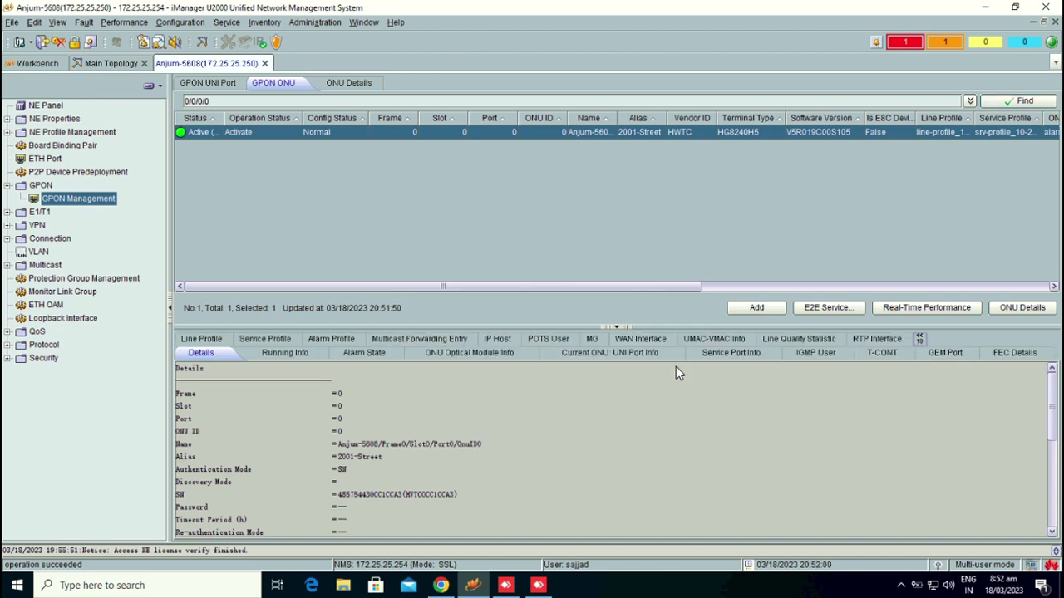
click(751, 356)
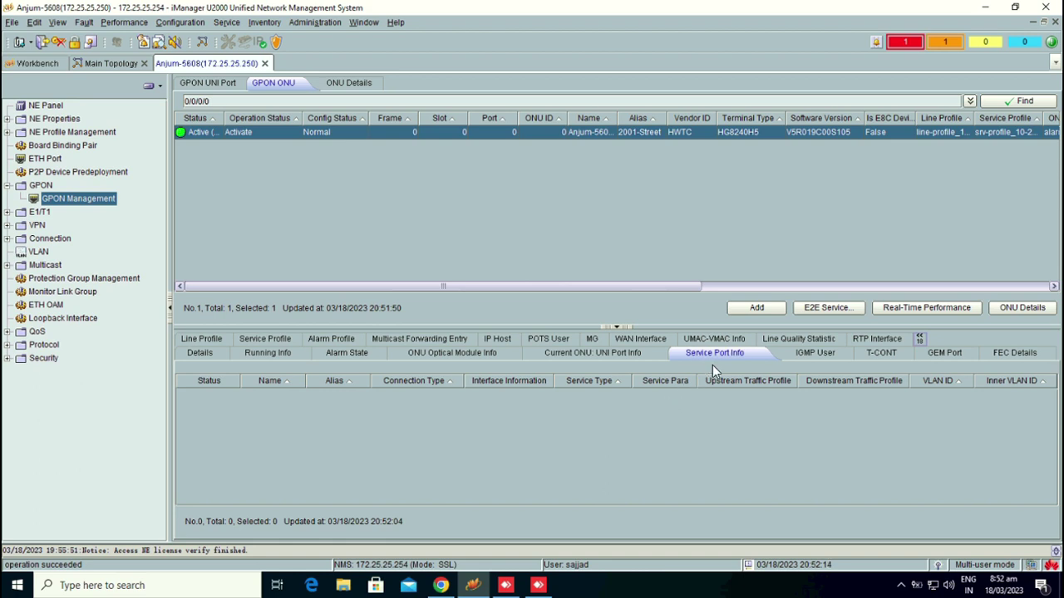
Start adding a service port for the 2001-Street ONU with VLAN ID 2001
right_click(666, 407)
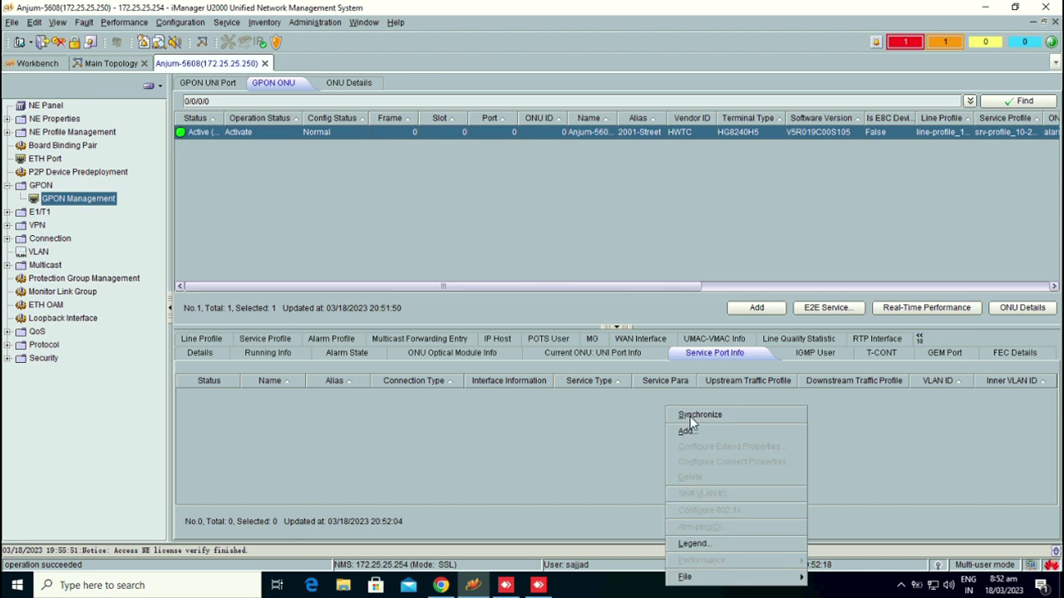
click(690, 432)
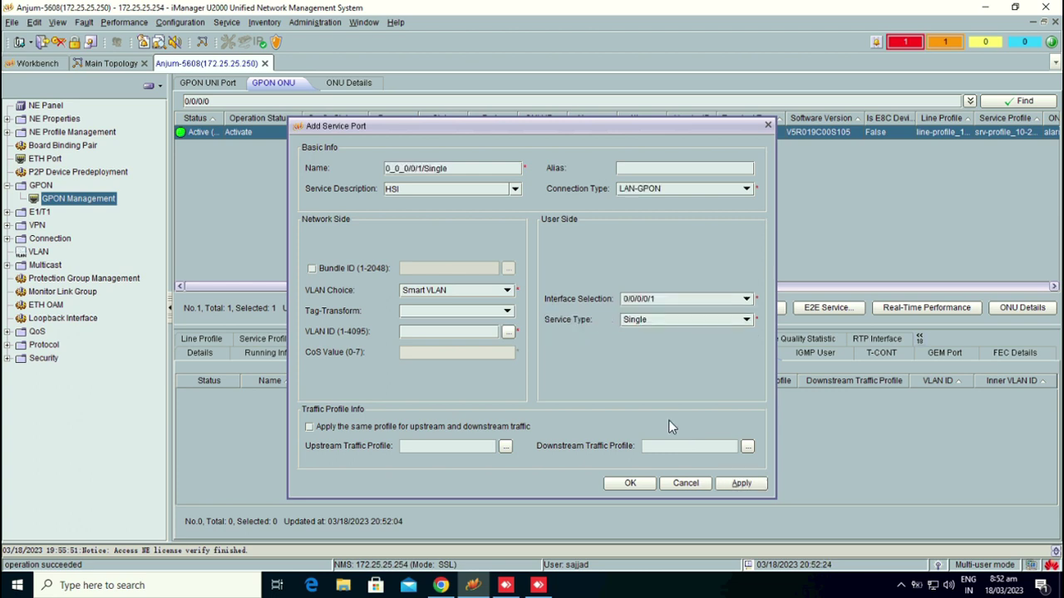
click(463, 332)
text(2)
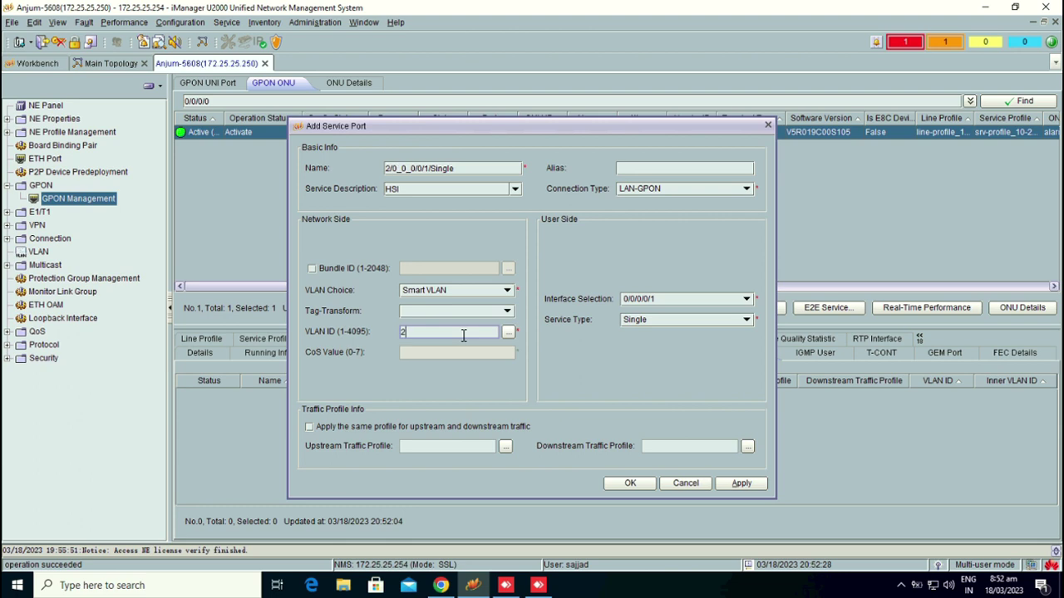
text(001)
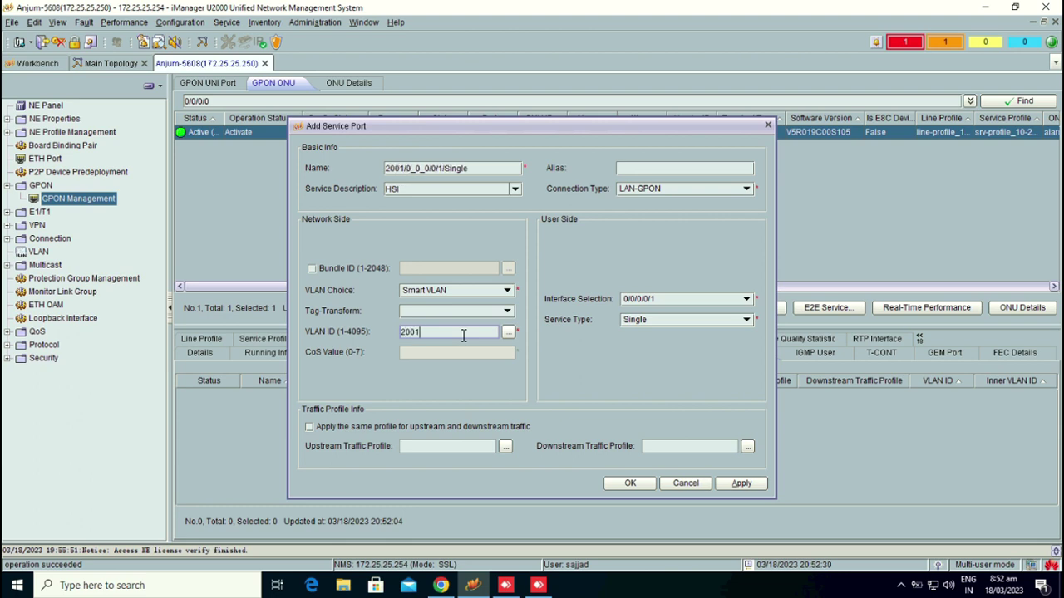
Create the service port as Multi-Service VLAN with user VLAN 10 and open the ONU's end-to-end service view
click(684, 319)
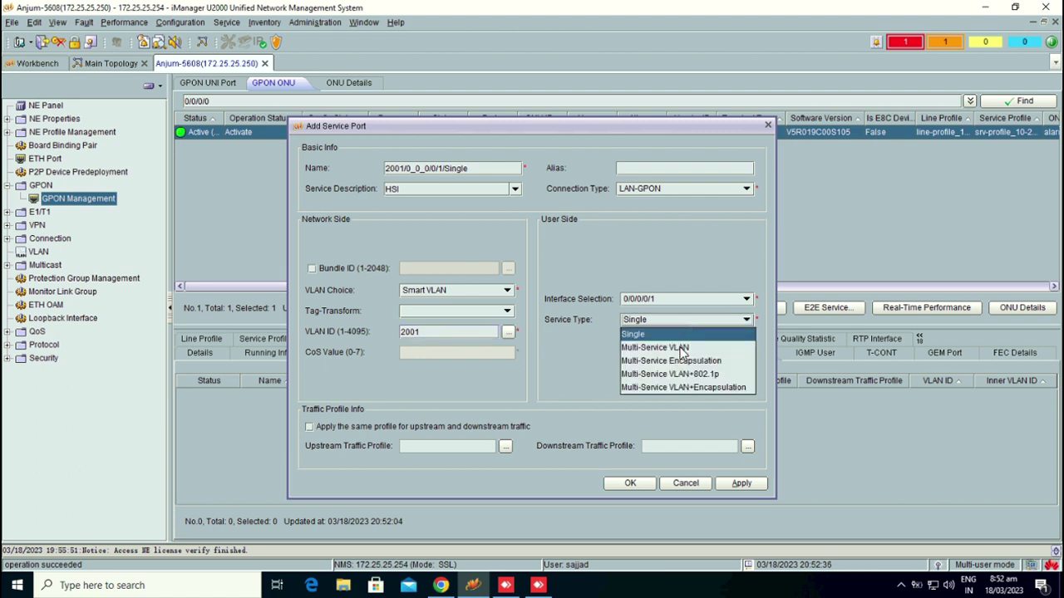
click(679, 348)
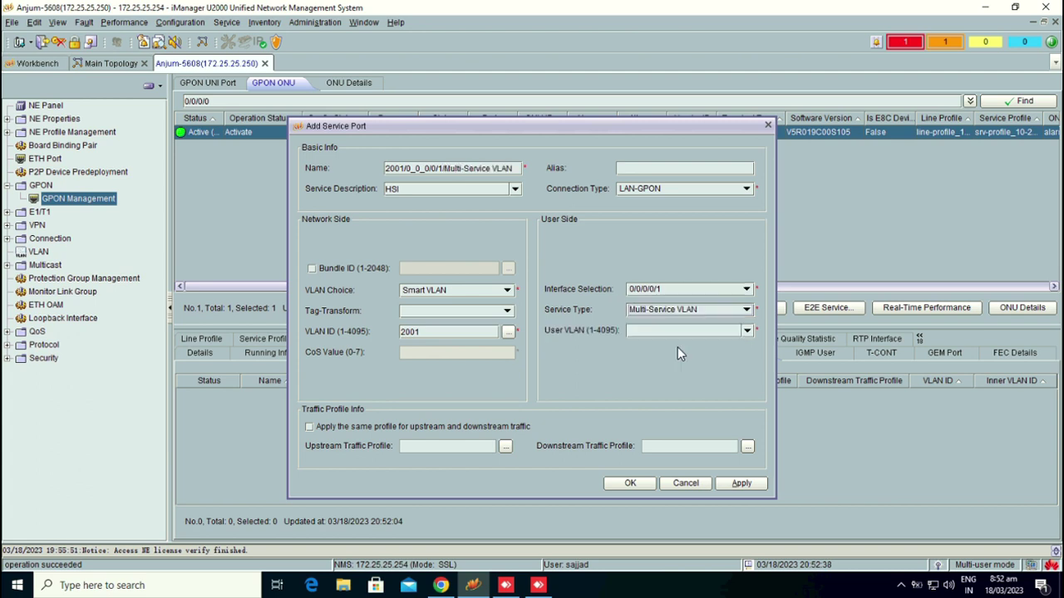
click(678, 339)
text(10)
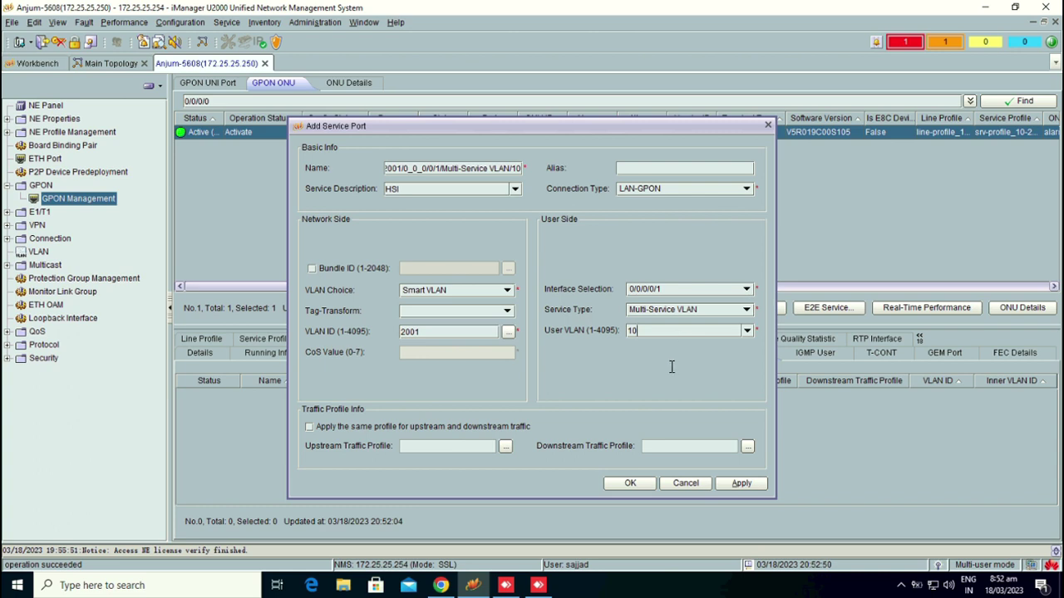
click(647, 489)
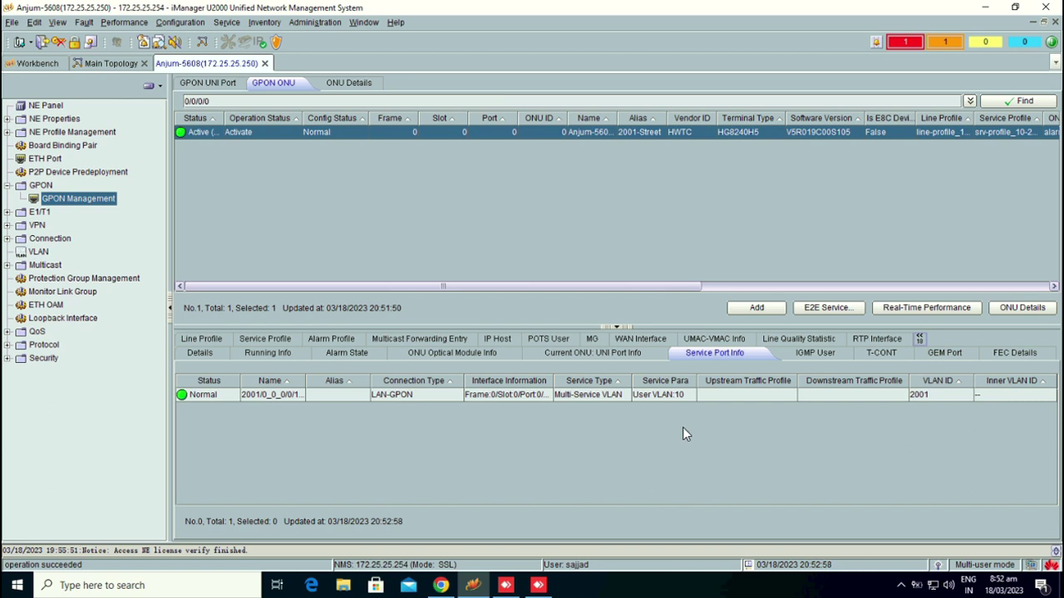
click(835, 307)
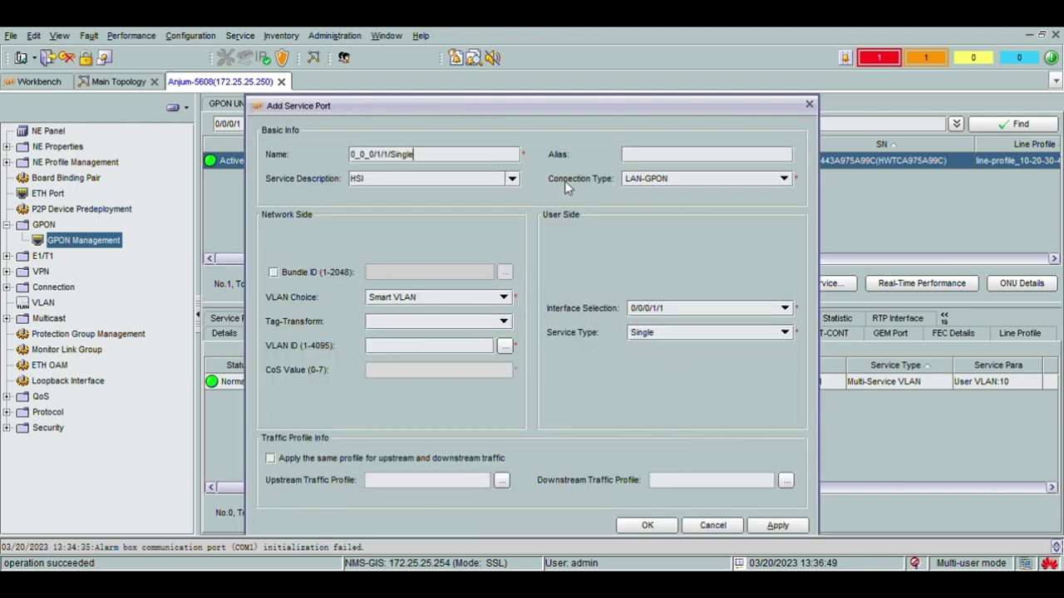
Select GEM Port:02 under ONT:01 instead of GEM Port:01 as the interface of the new LABTEST service port
click(694, 315)
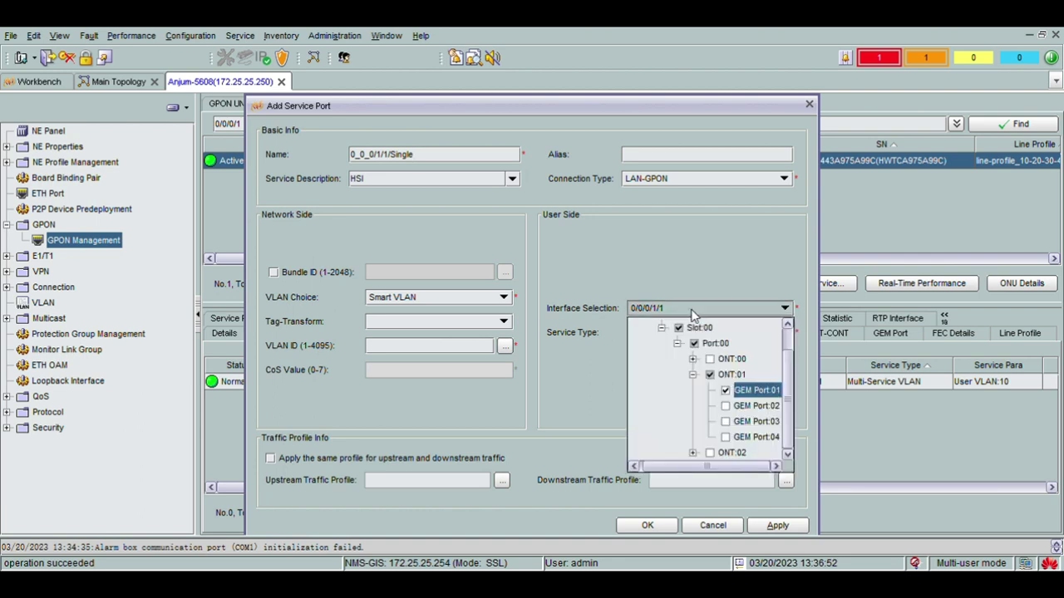
click(726, 405)
click(724, 392)
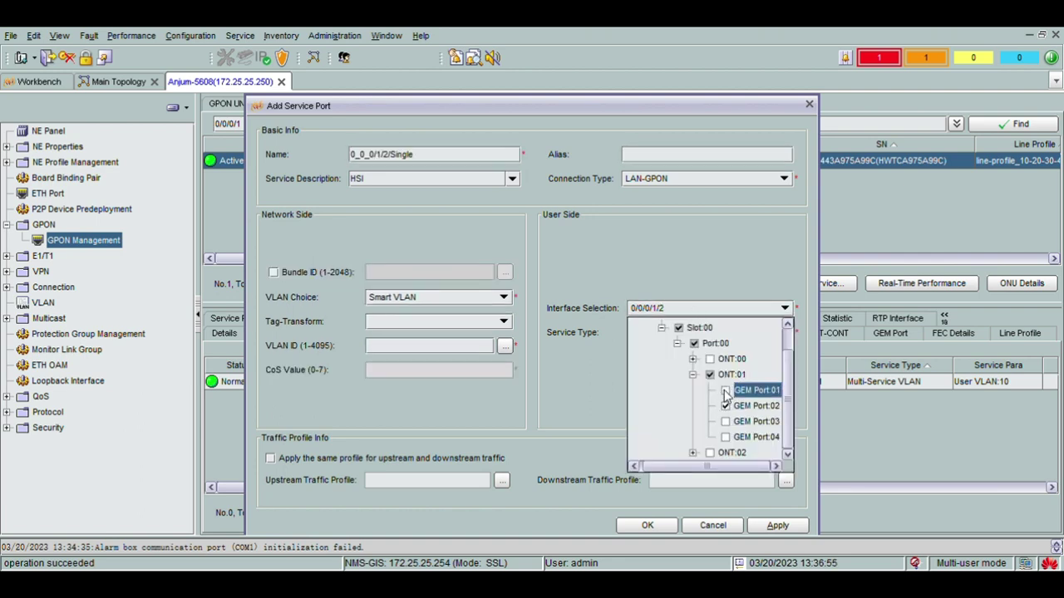
Set the service port's VLAN ID to 2001 and its service type to Multi-Service VLAN with user VLAN 20
click(464, 356)
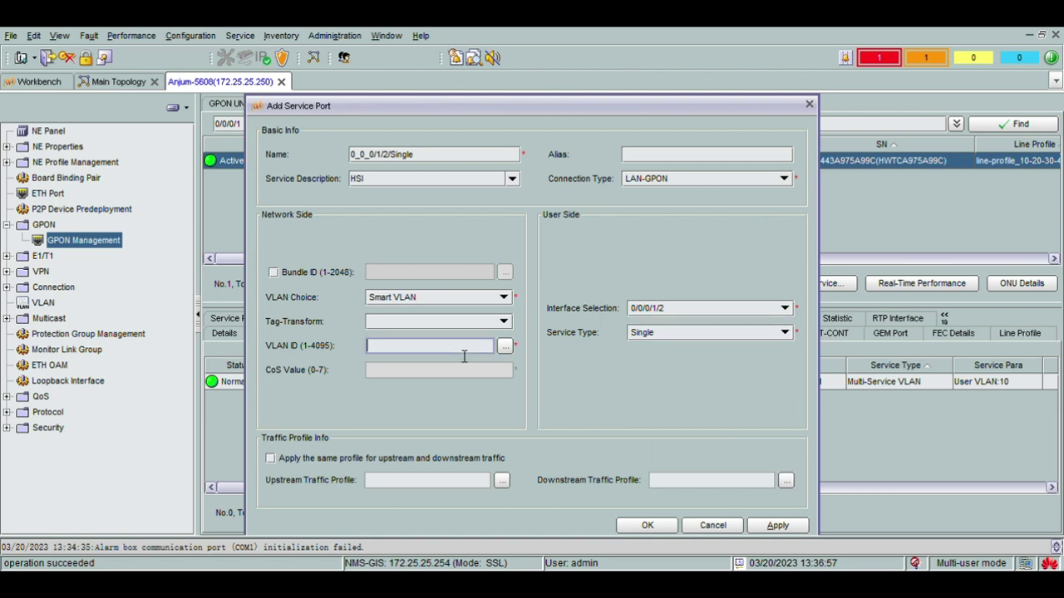
text(2001)
click(678, 334)
click(682, 363)
click(676, 349)
text(20)
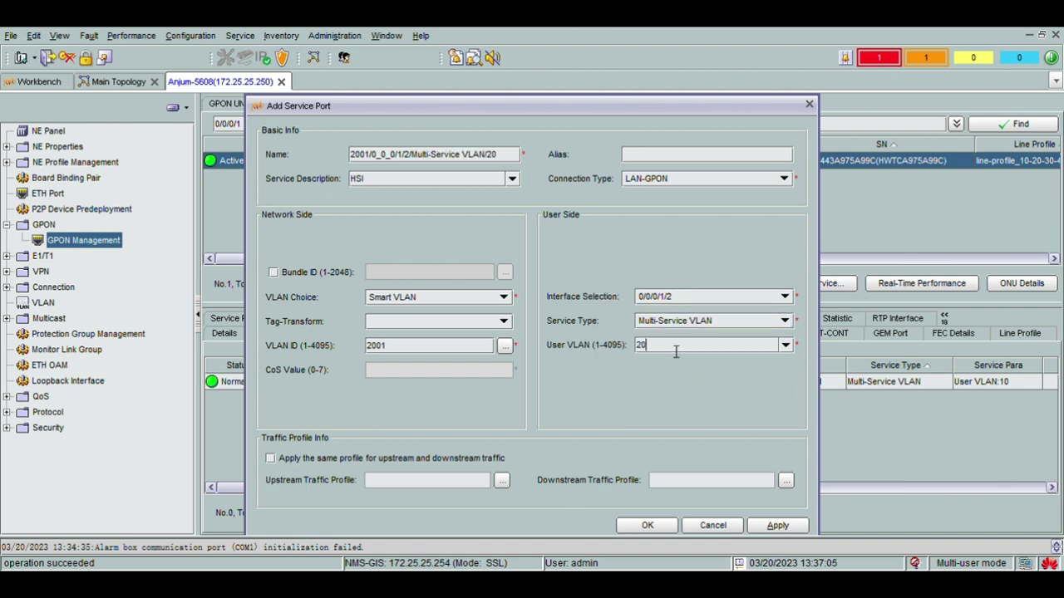
Submit the GEM port 2 service port and check its VLAN path in the end-to-end service view
click(675, 525)
click(665, 525)
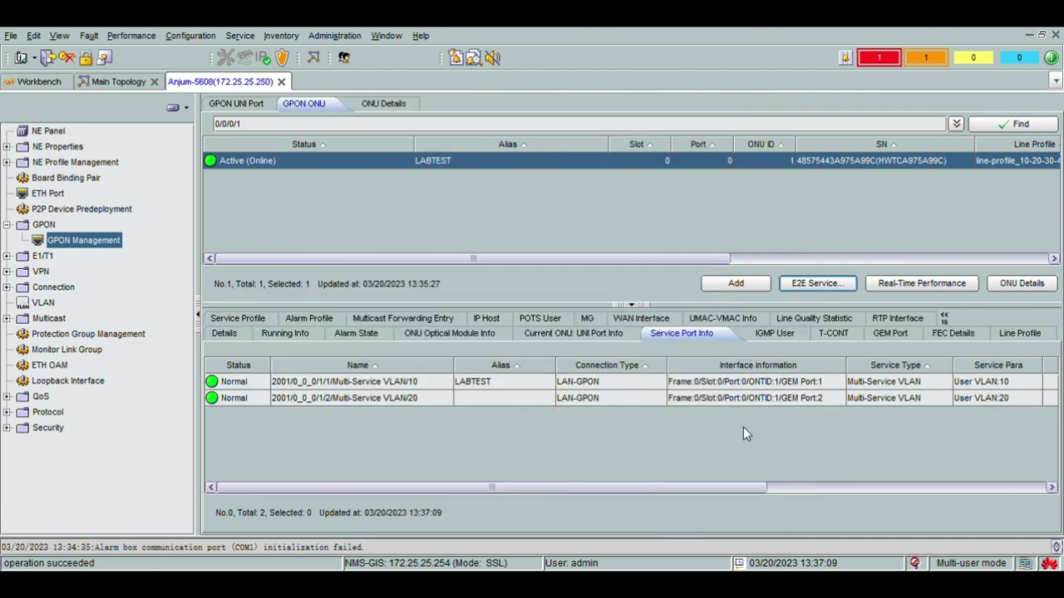
click(816, 283)
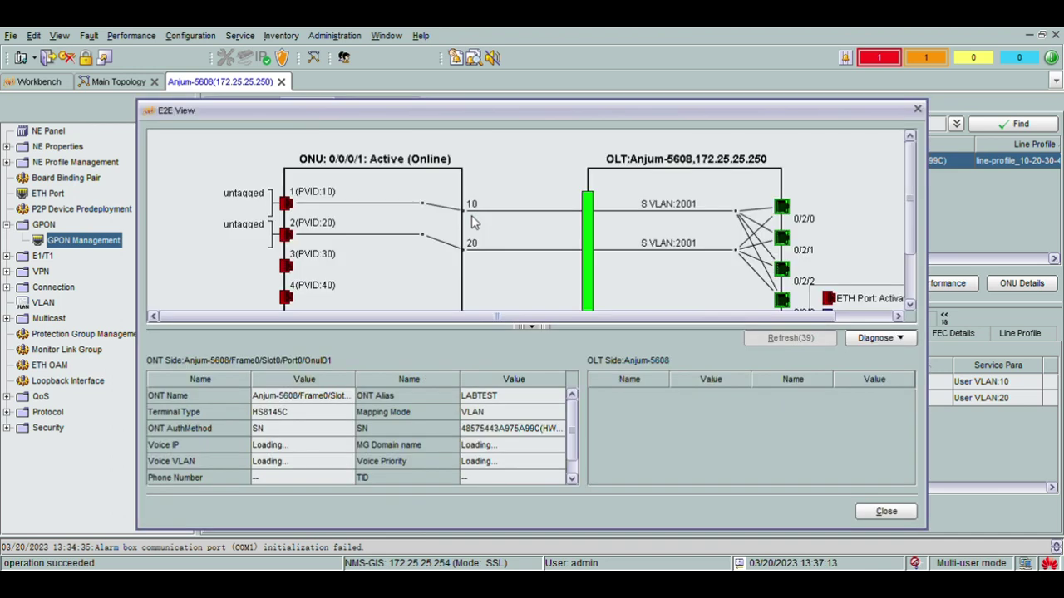
click(918, 111)
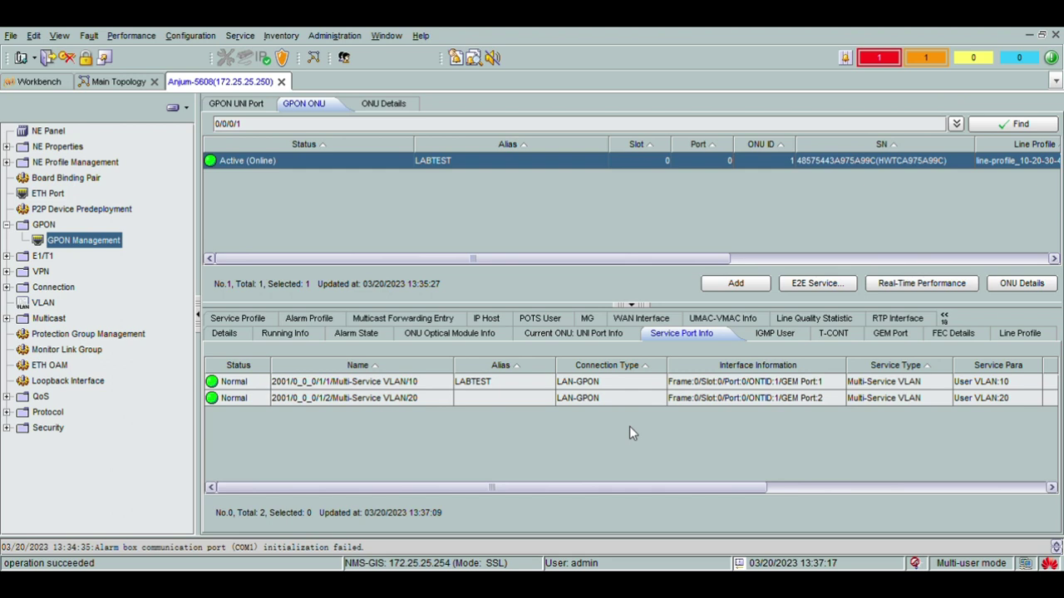
Start adding a third service port for the LABTEST ONU with VLAN ID 2001 and service type Multi-Service VLAN
click(735, 284)
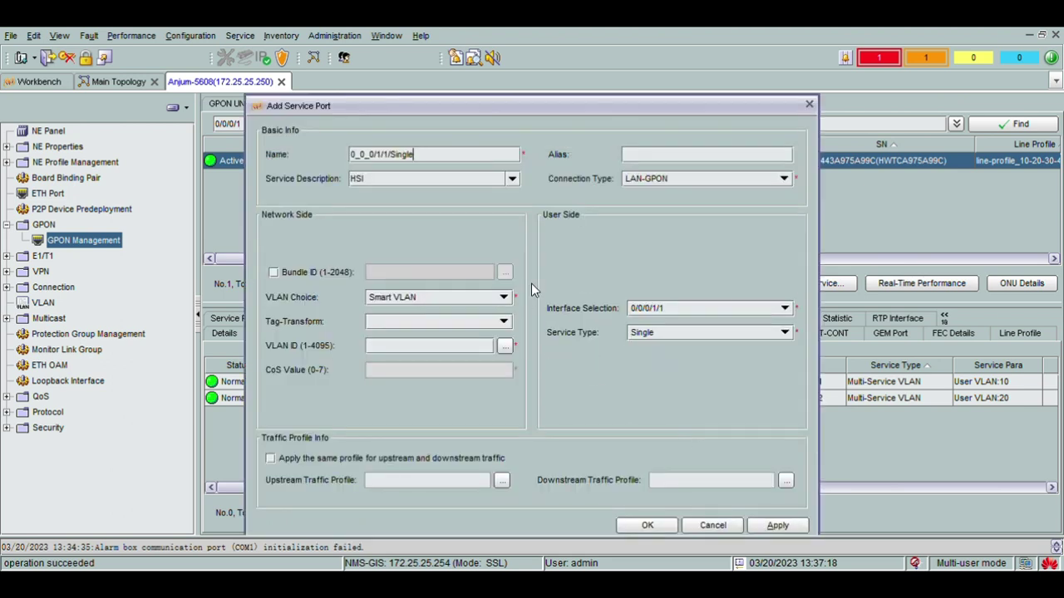
click(423, 352)
text(2001)
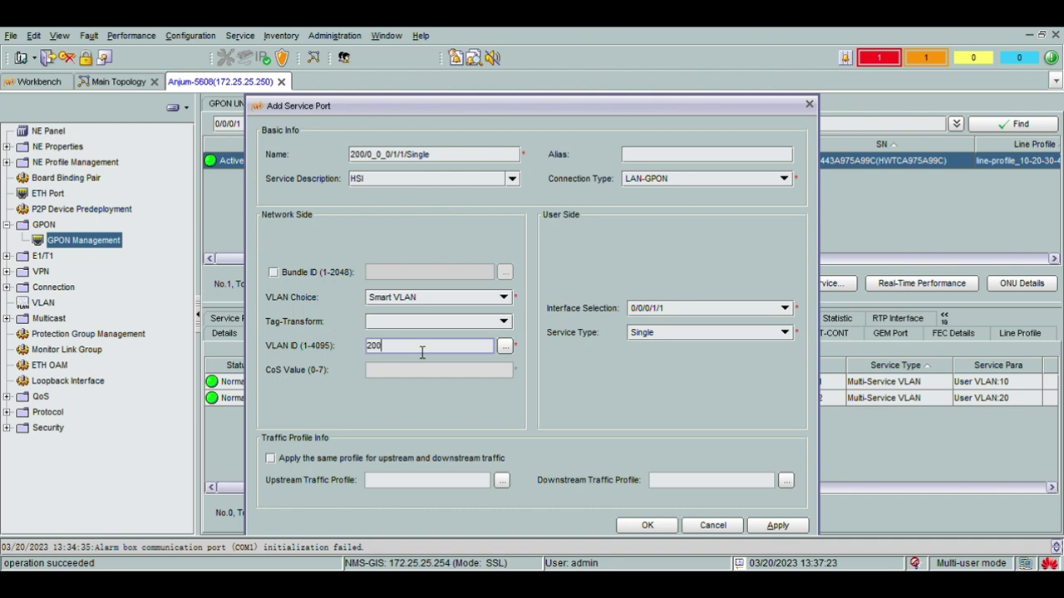
click(697, 334)
click(694, 363)
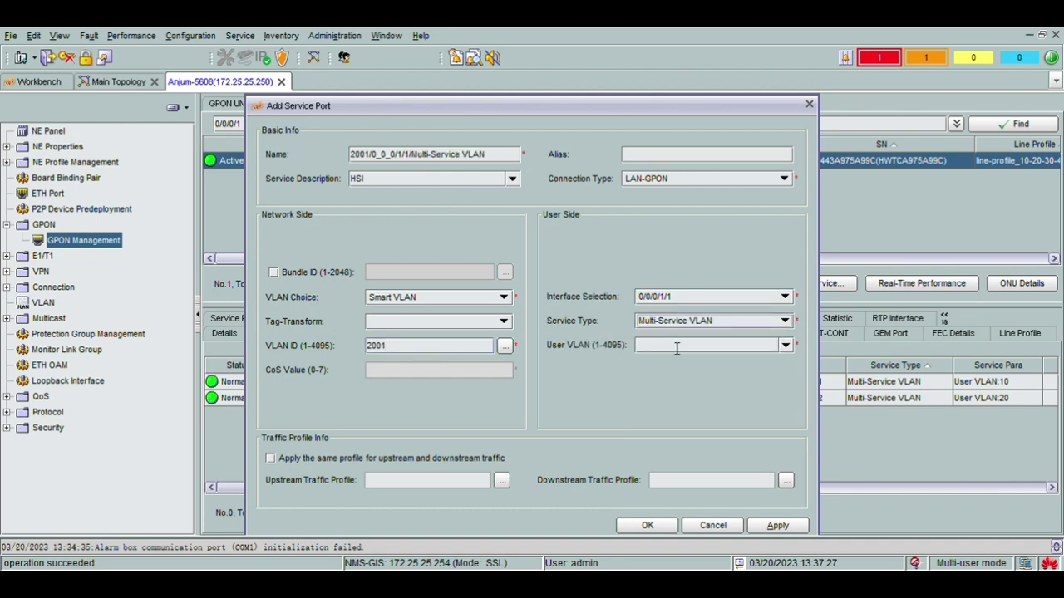
Assign the service port to GEM Port:03 of ONT:01, set user VLAN 30, and create it
click(785, 296)
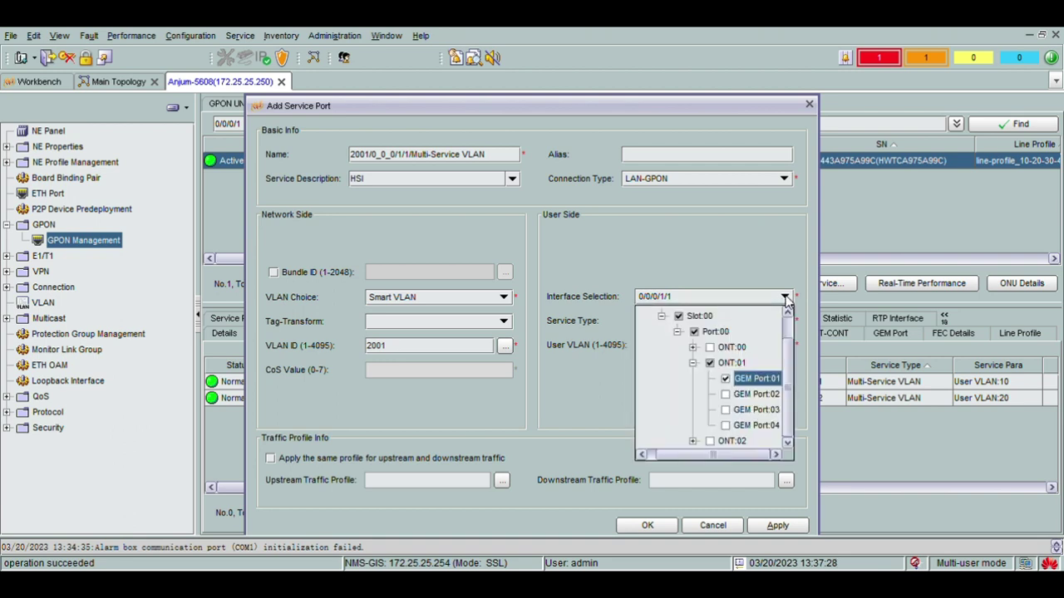
click(726, 410)
click(552, 369)
click(672, 345)
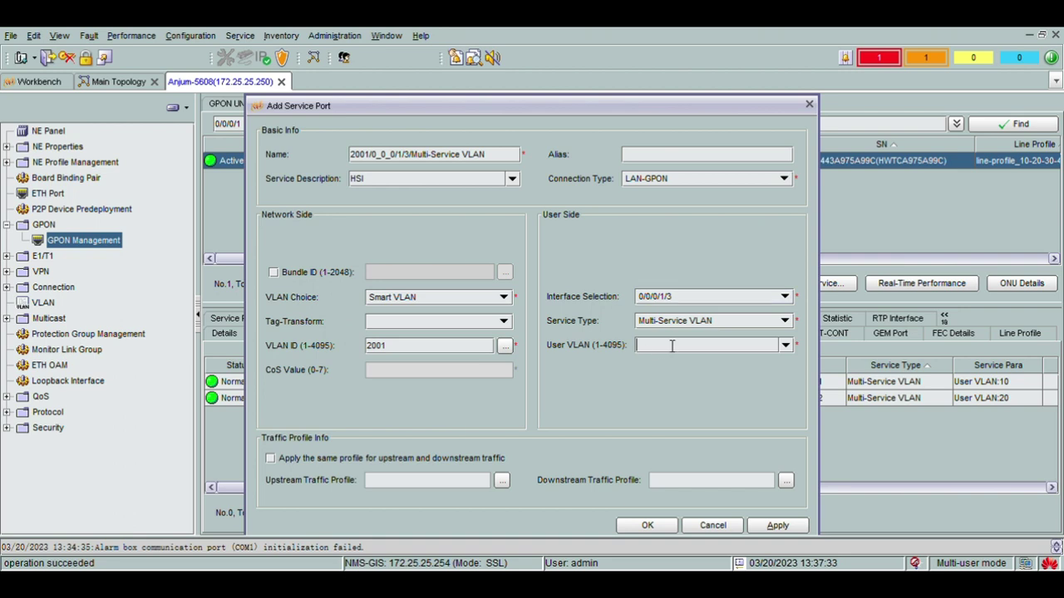
text(30)
click(647, 525)
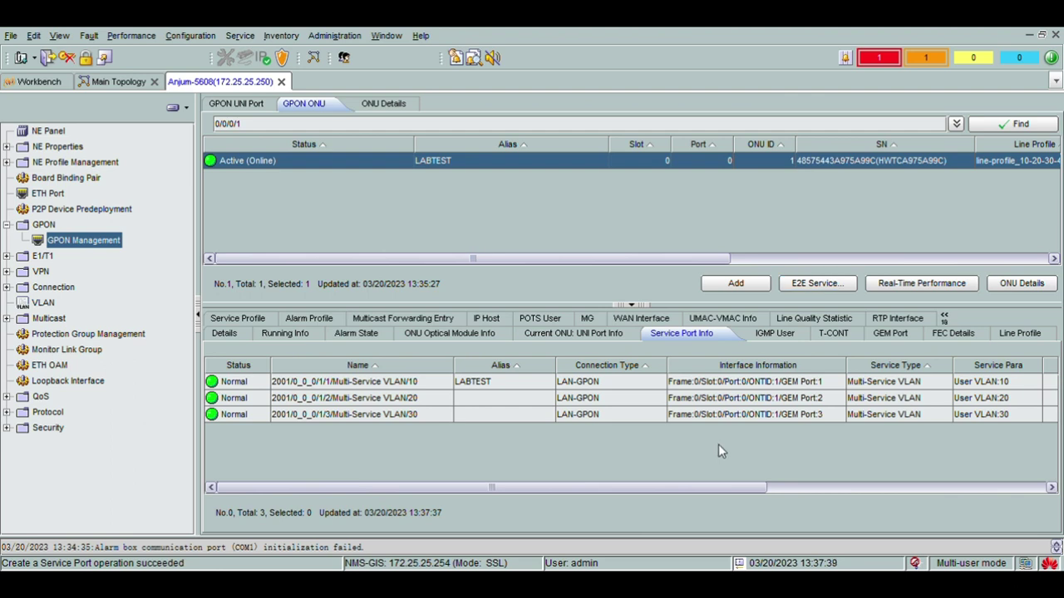
Start adding a fourth LABTEST service port with VLAN ID 2001 and service type Multi-Service VLAN
key(Return)
click(417, 348)
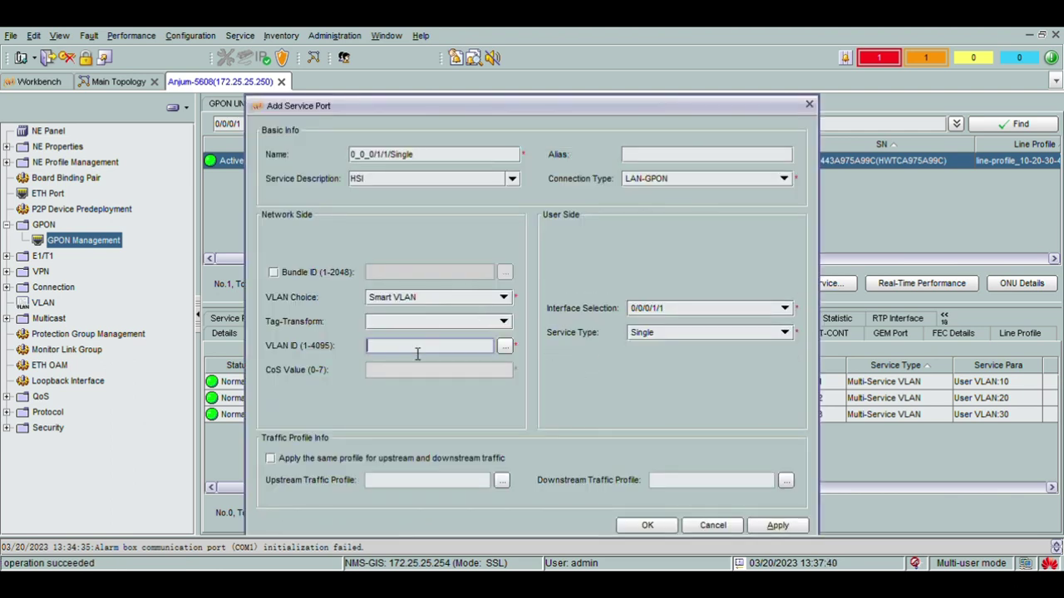
text(2001)
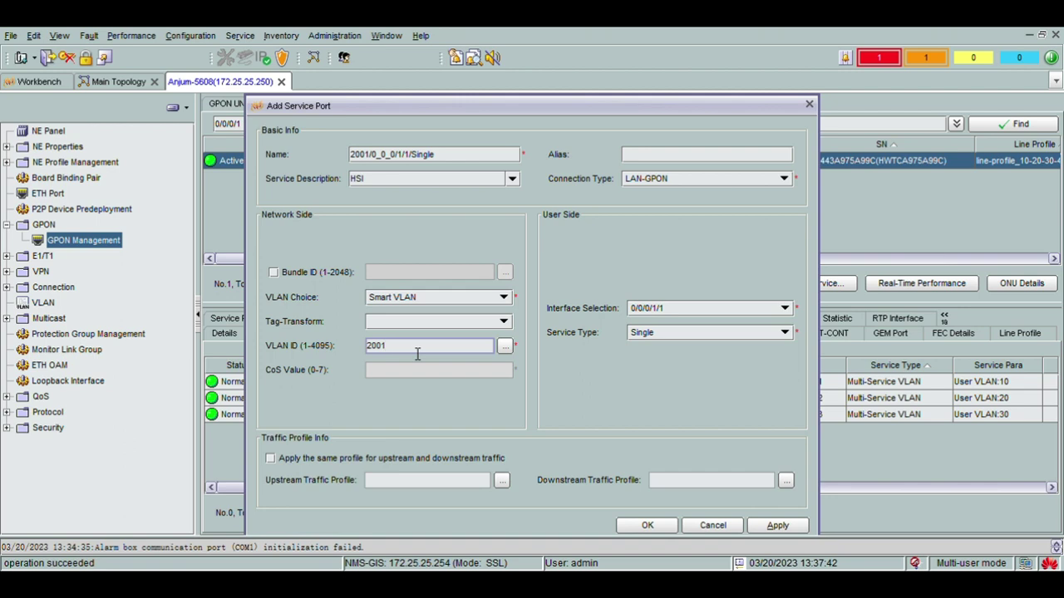
click(708, 332)
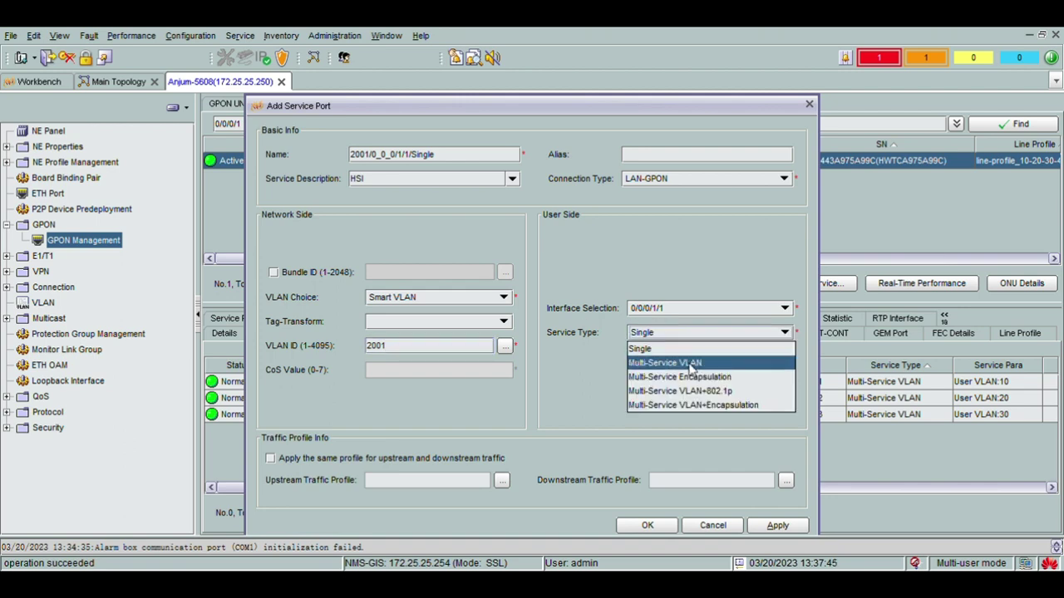
click(692, 363)
Assign the service port to GEM Port:04 of ONT:01 instead of GEM Port:01, set user VLAN 40, and create it
click(758, 296)
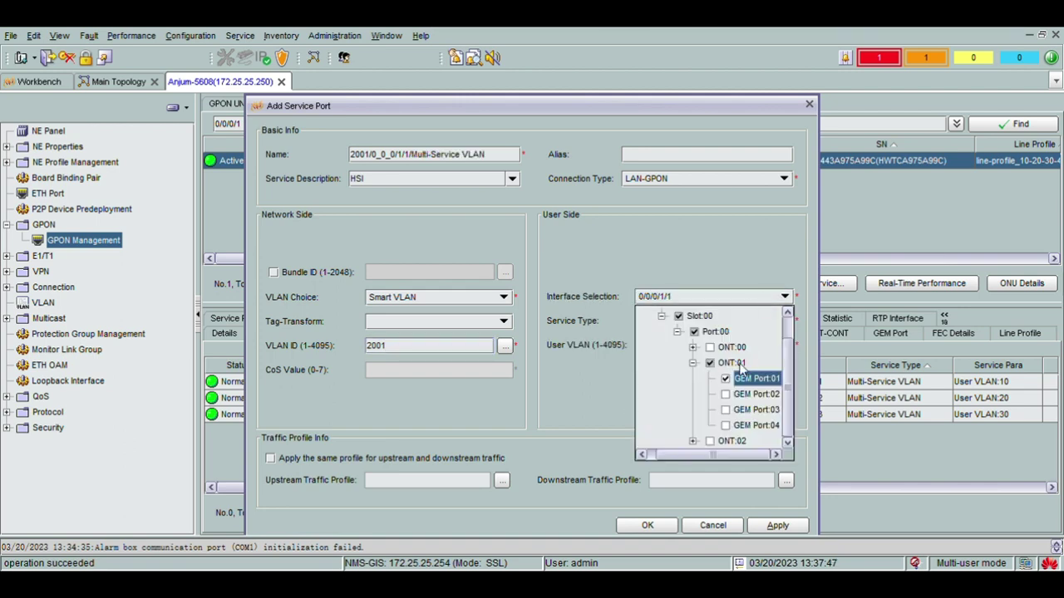
click(725, 425)
click(726, 379)
click(606, 367)
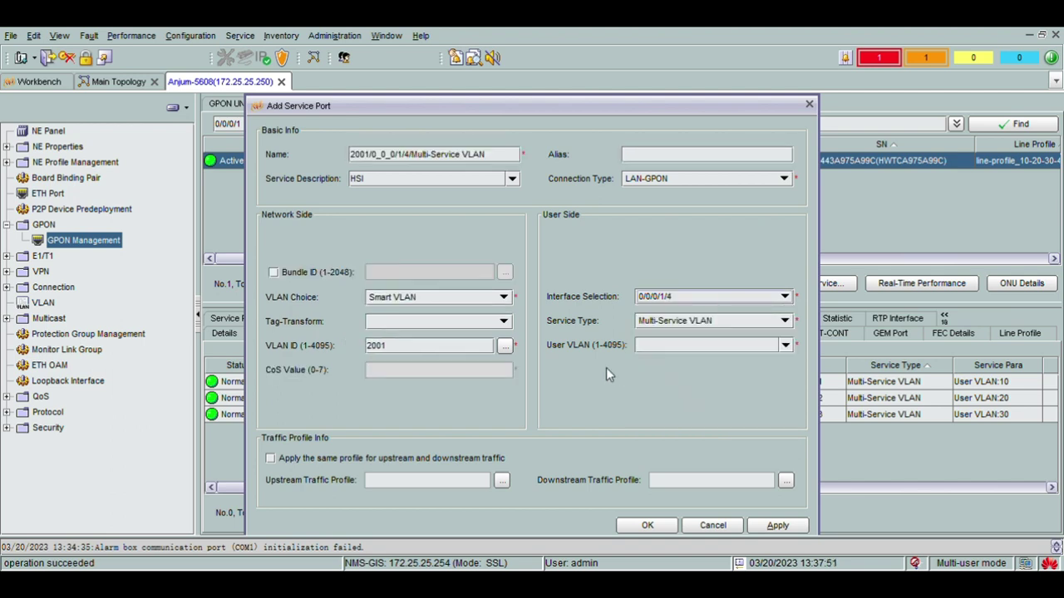
click(659, 350)
text(4)
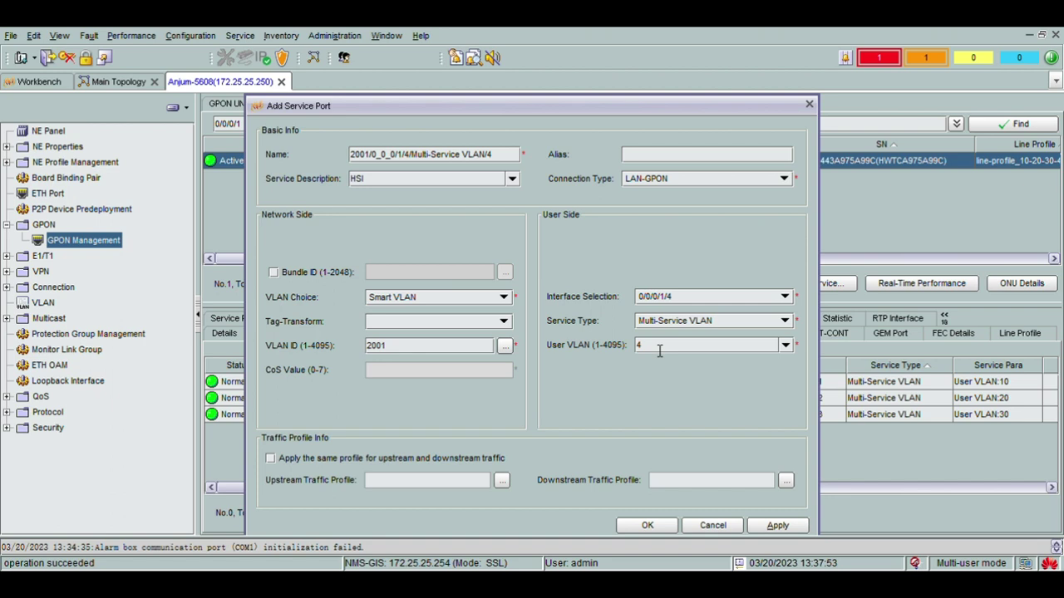
text(0)
click(645, 525)
Examine the LABTEST ONU's port-to-VLAN mappings in the end-to-end service view, then close it
click(819, 284)
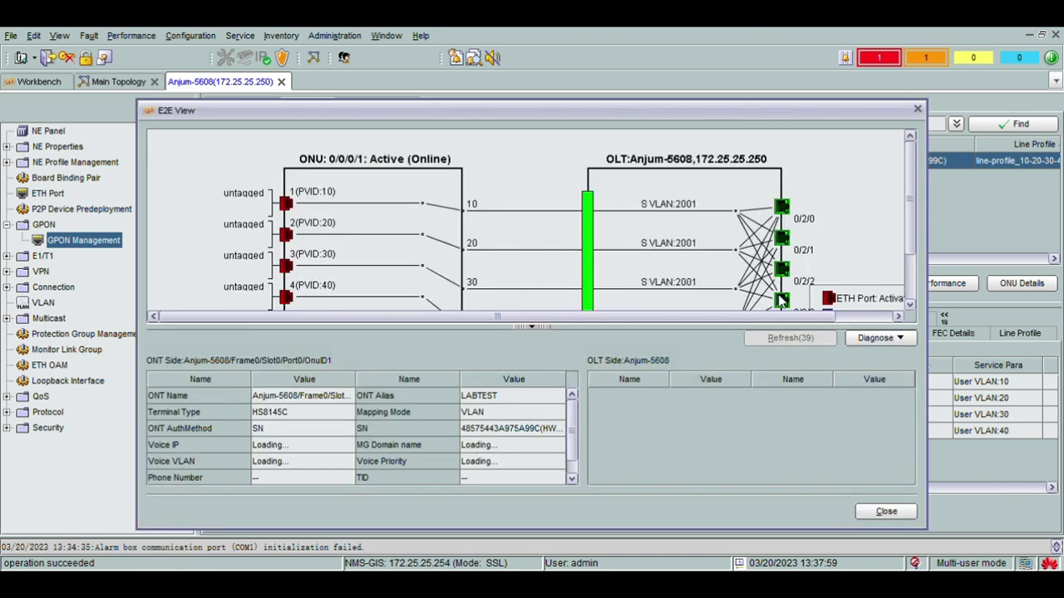
scroll(422, 254, down, 2)
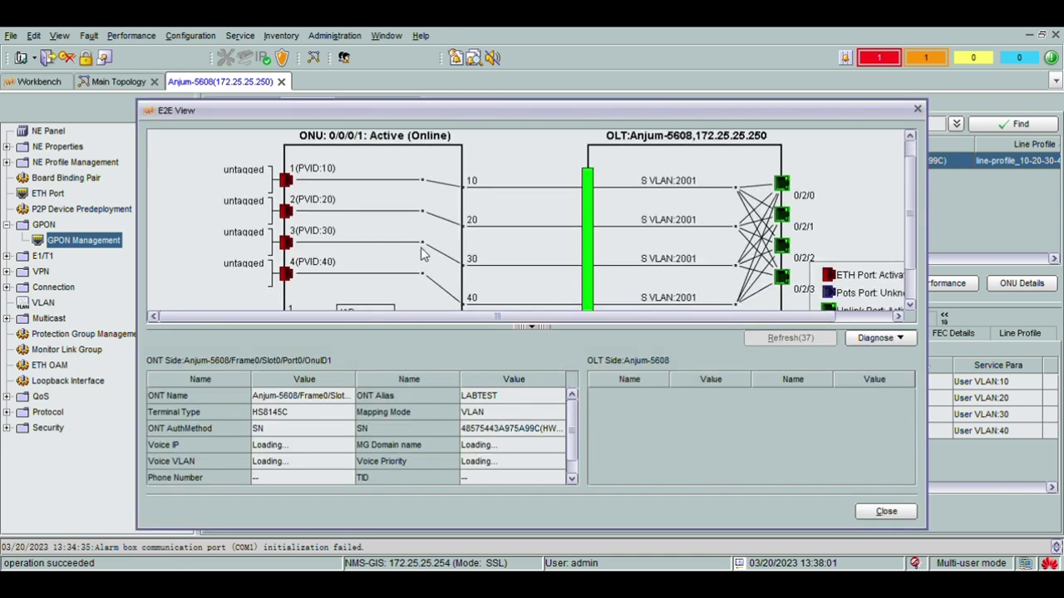
click(917, 109)
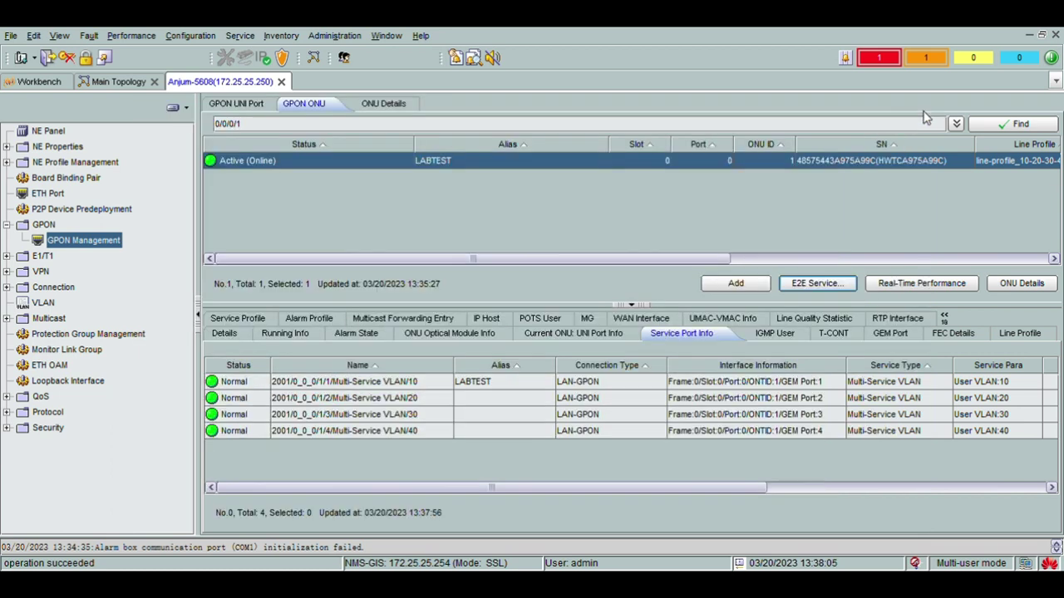